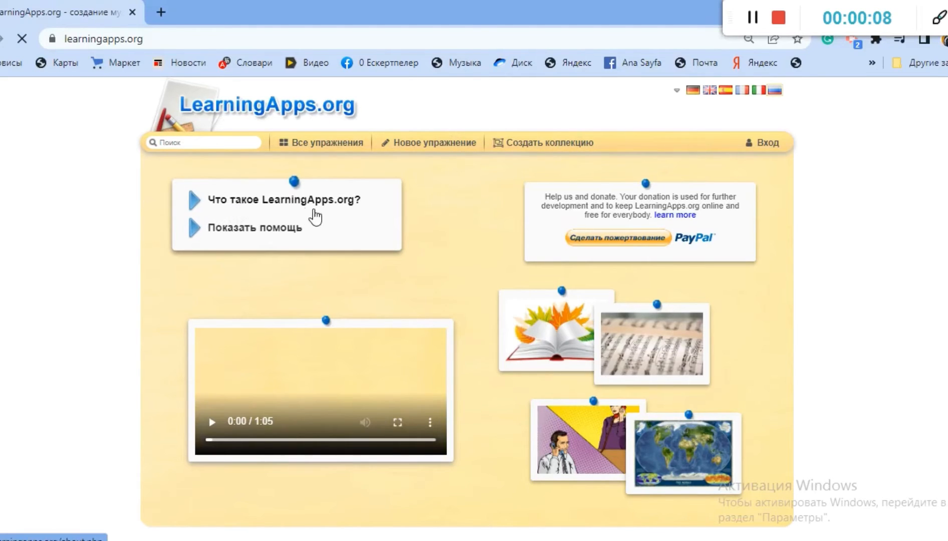
# Open the "Что такое LearningApps.org?" information page and dismiss the translation prompt
pyautogui.click(331, 213)
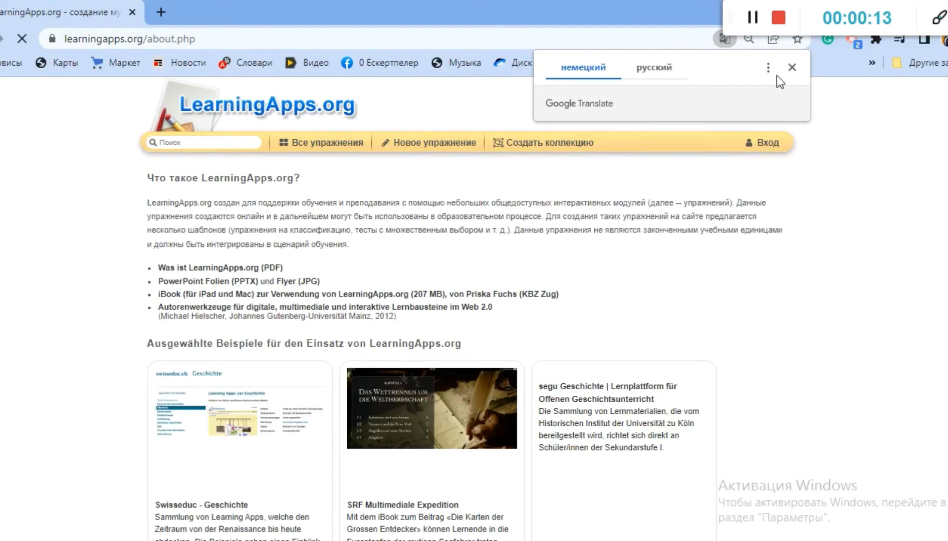
pyautogui.click(791, 67)
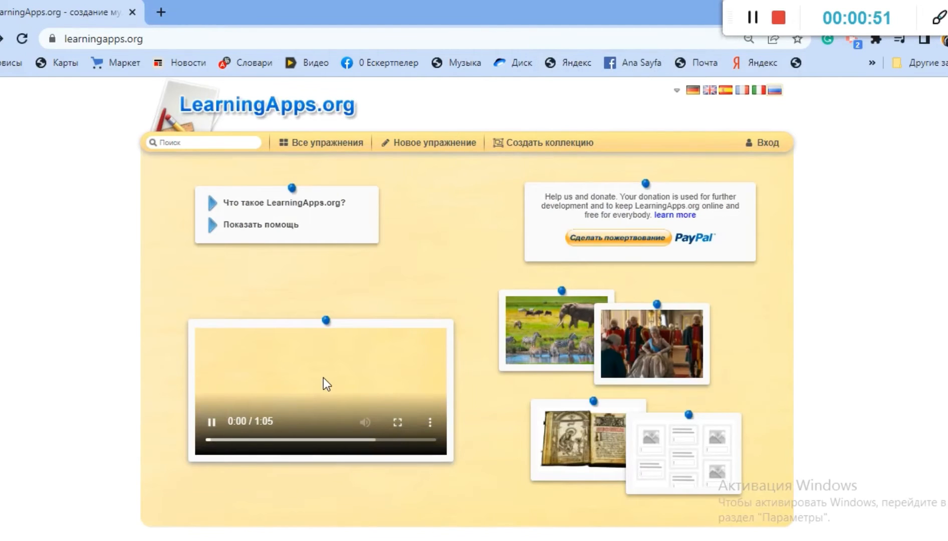
# Play the introductory video on the home page in full screen, and check the additional site languages on offer
pyautogui.click(323, 378)
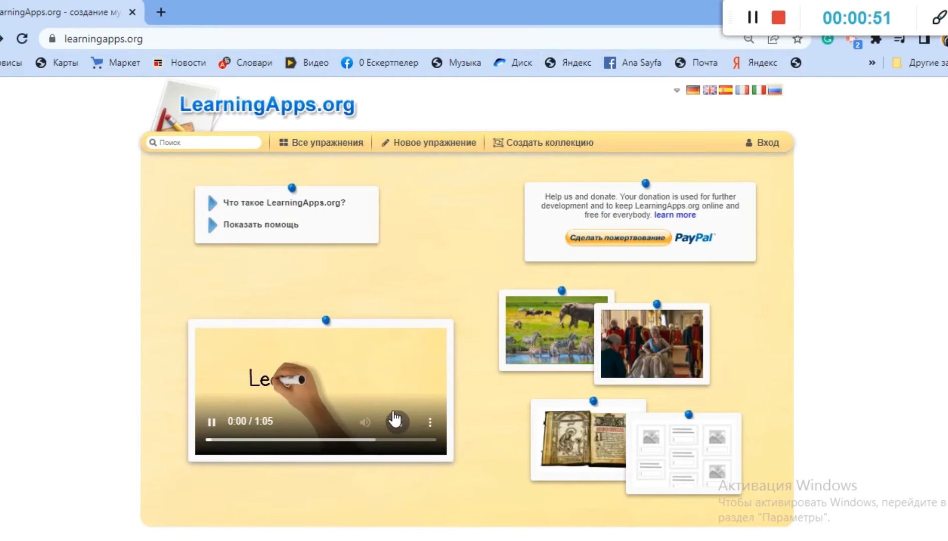
pyautogui.press('F11')
pyautogui.press('f')
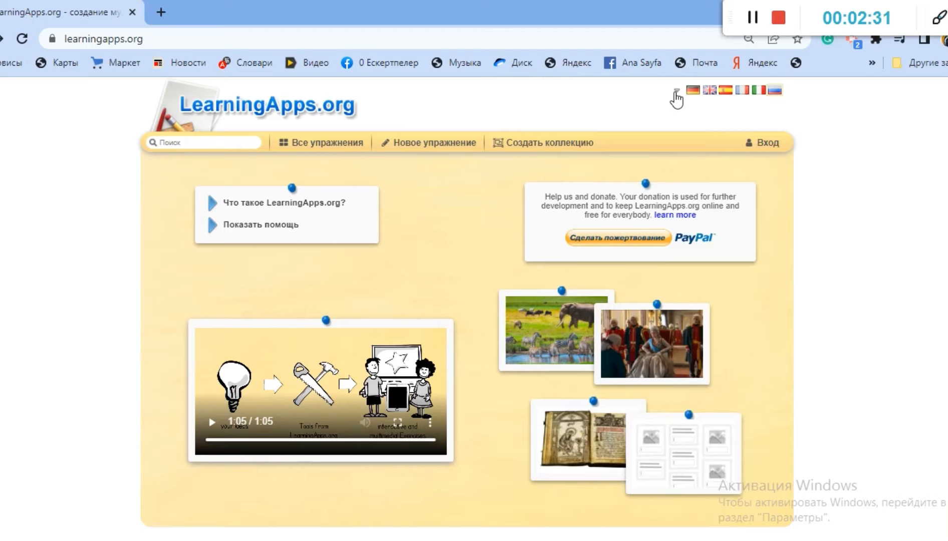
pyautogui.click(676, 92)
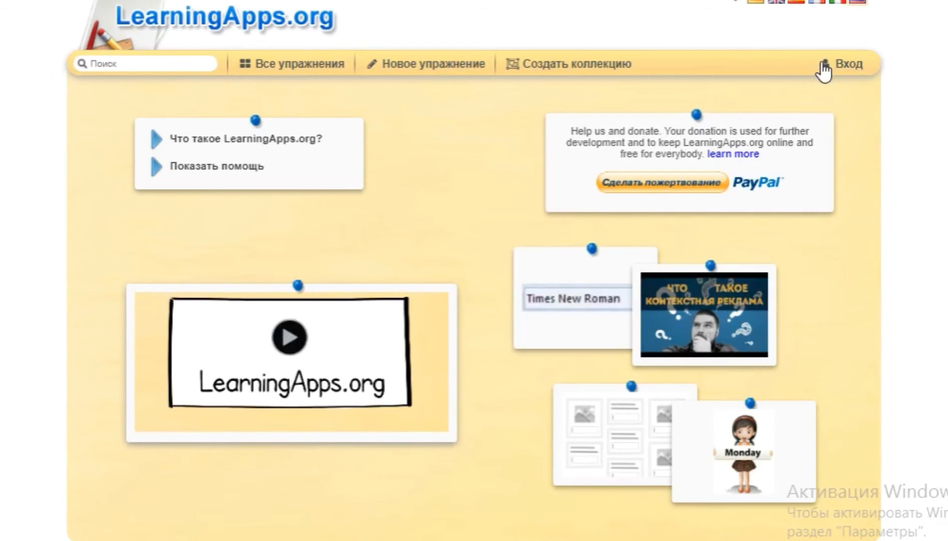
# Browse the exercise categories under "Все упражнения" and the template gallery under "Новое упражнение"
pyautogui.click(298, 64)
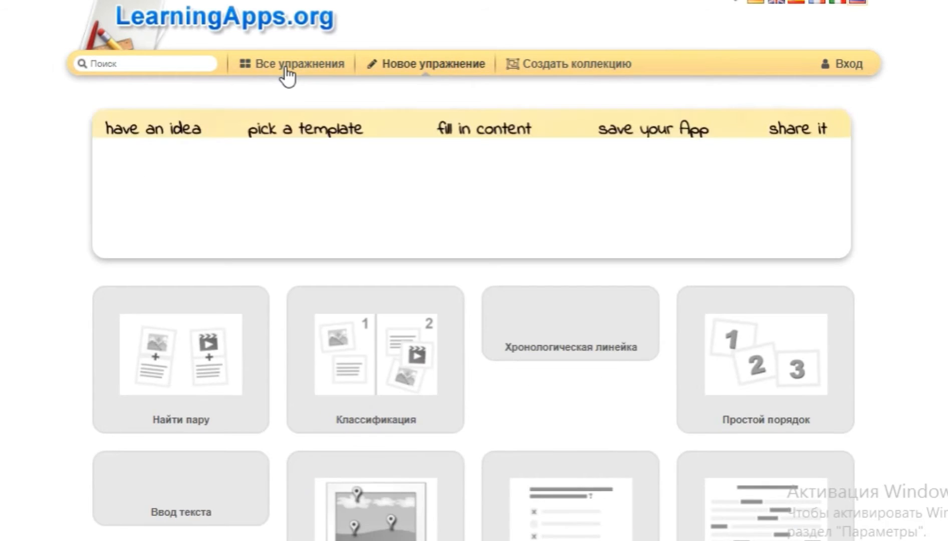
pyautogui.click(287, 75)
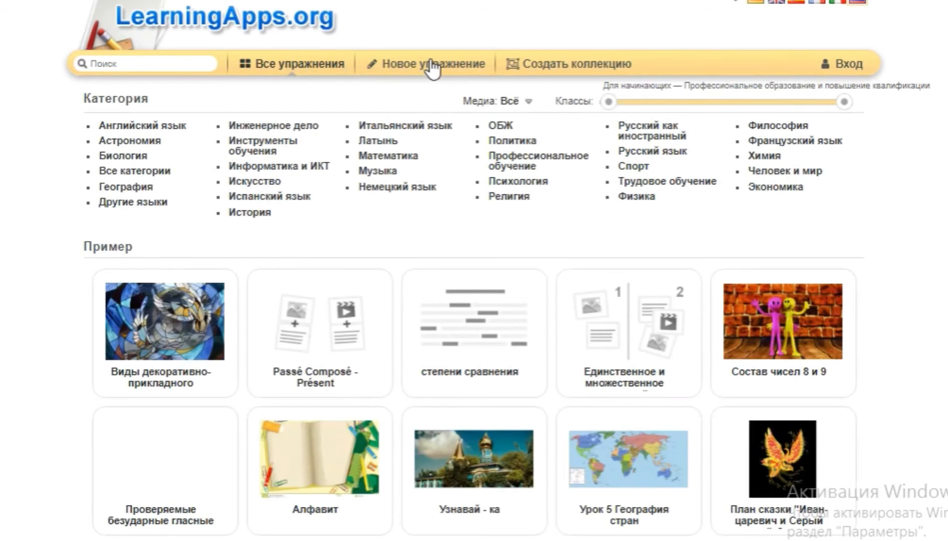
pyautogui.click(432, 69)
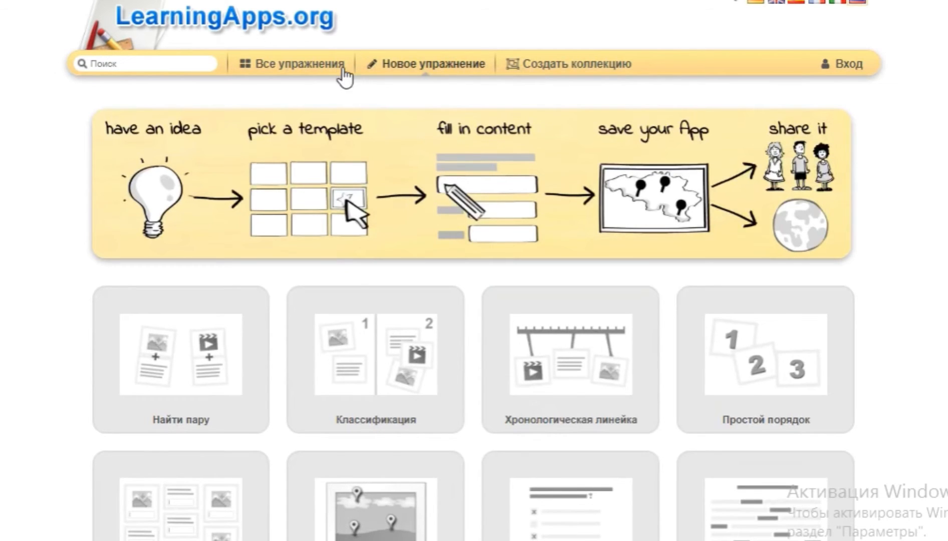
pyautogui.click(288, 73)
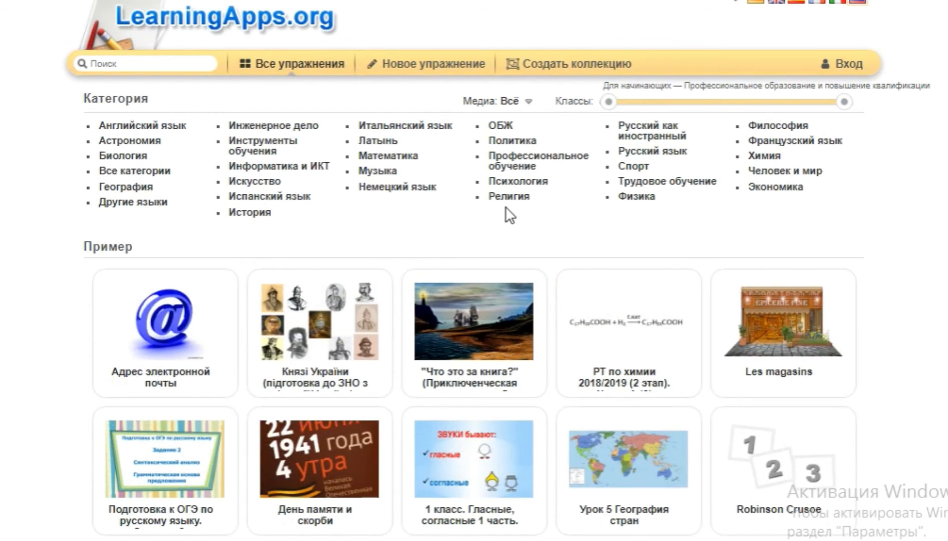
pyautogui.click(441, 65)
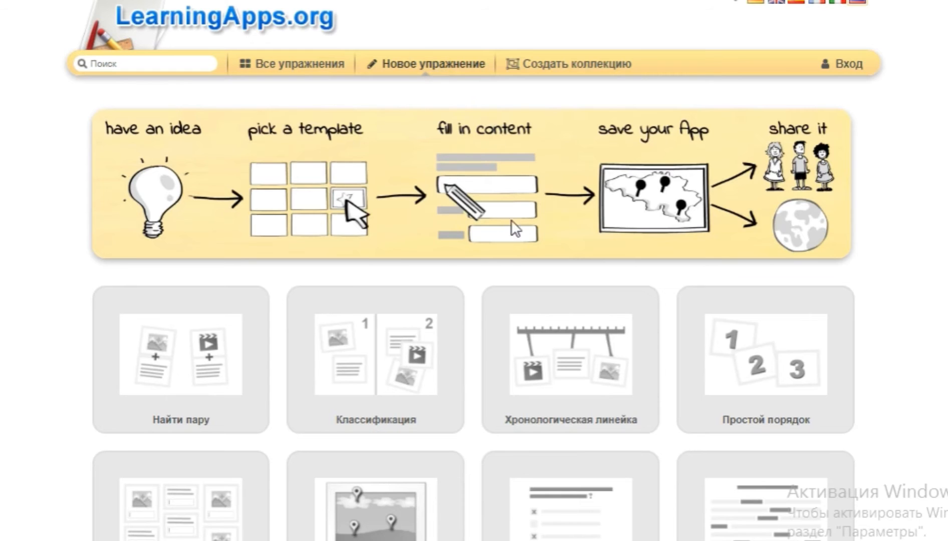
pyautogui.scroll(-2, 326, 321)
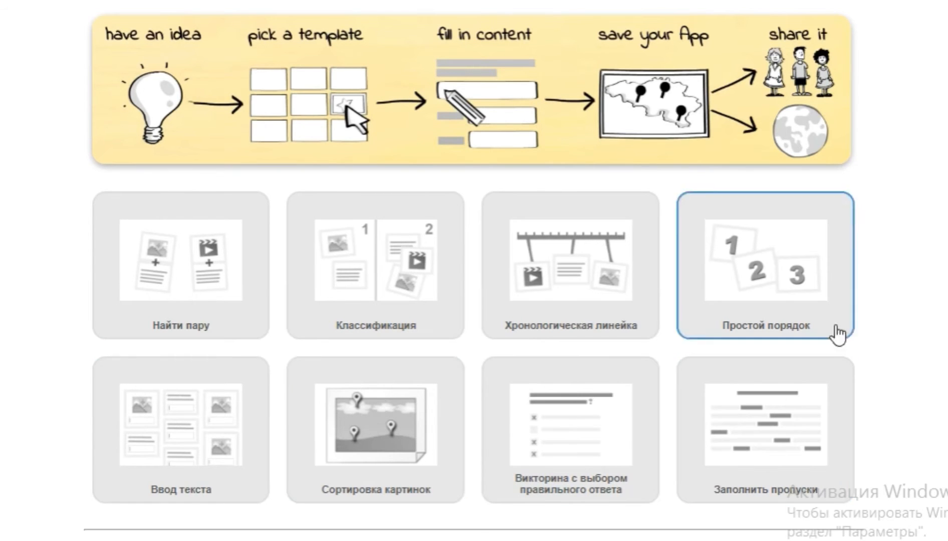
pyautogui.scroll(2, 814, 55)
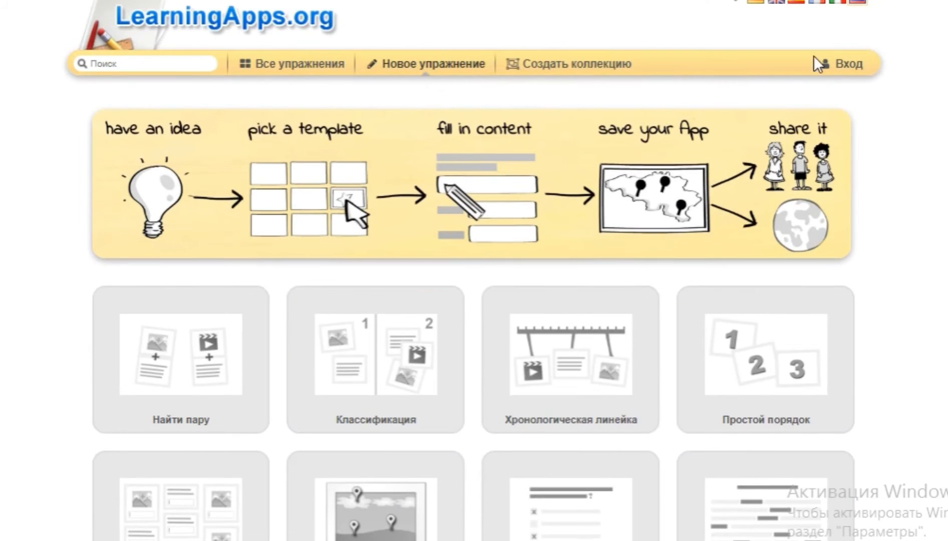
# Sign in to the existing account with the prefilled login credentials
pyautogui.click(850, 73)
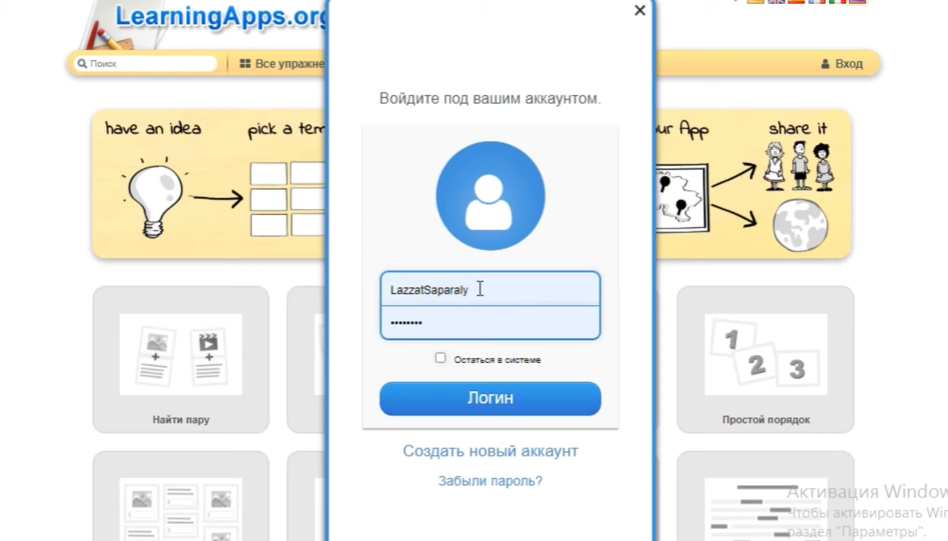
pyautogui.click(527, 454)
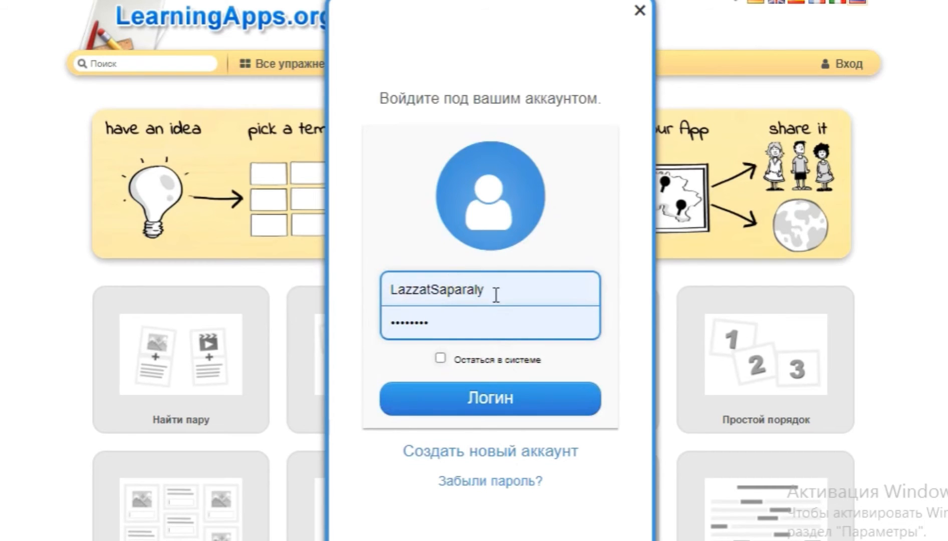
pyautogui.click(486, 403)
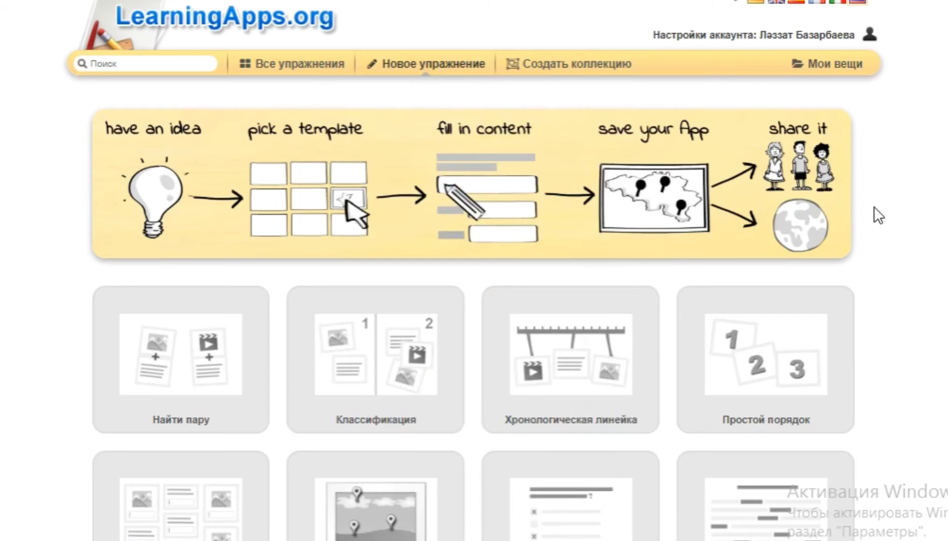
# View the account's profile settings and the personal exercises under "Мои вещи"
pyautogui.click(870, 36)
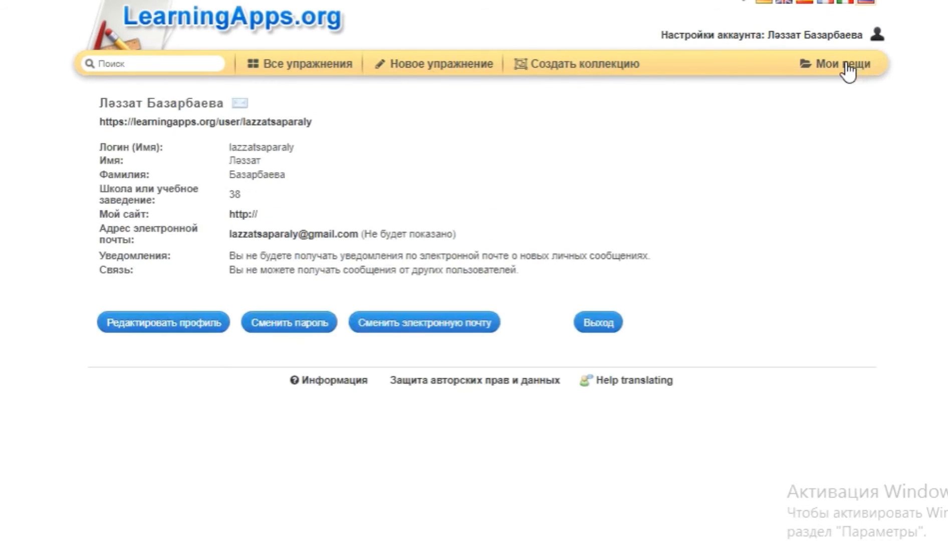
pyautogui.click(847, 70)
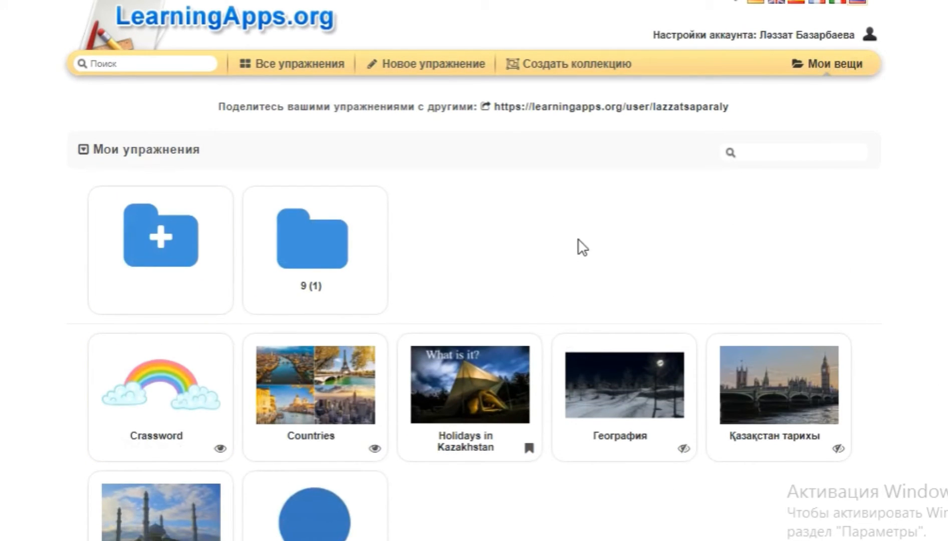
# Open the Countries exercise from the personal exercises and examine its crossword grid and sharing options
pyautogui.click(339, 399)
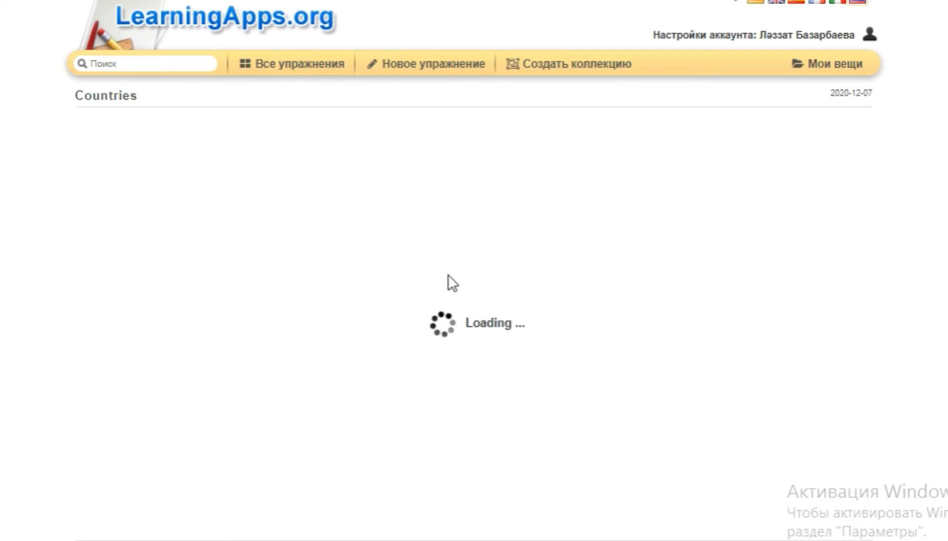
pyautogui.click(465, 312)
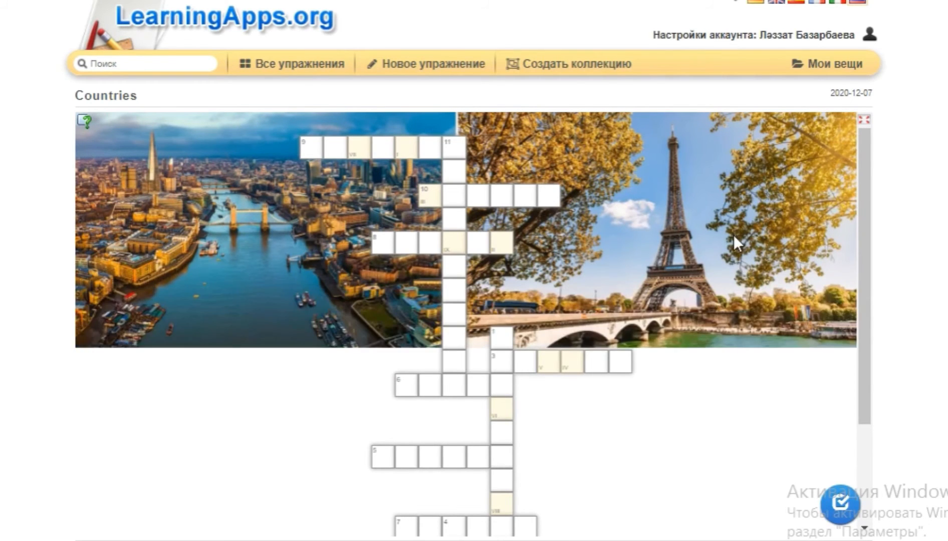
pyautogui.scroll(-3, 739, 252)
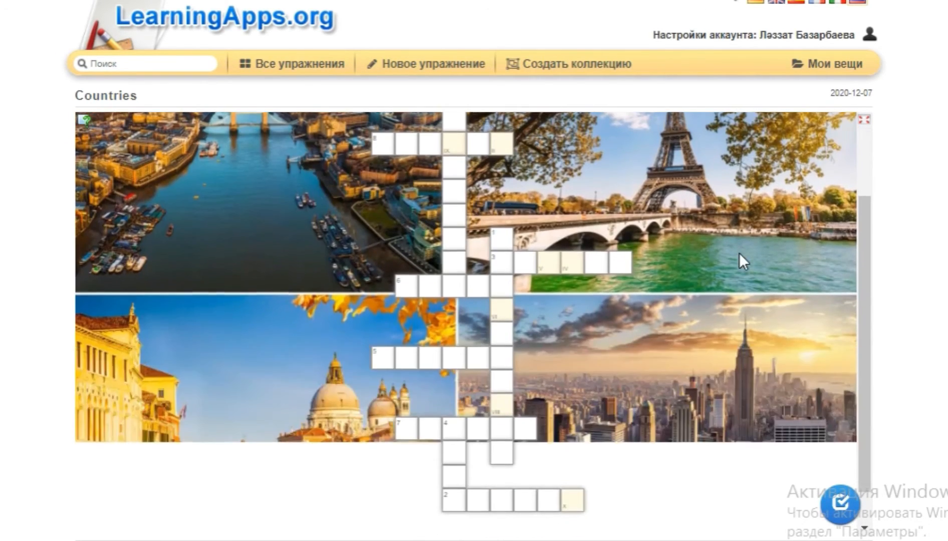
pyautogui.scroll(-4, 739, 252)
pyautogui.scroll(3, 740, 255)
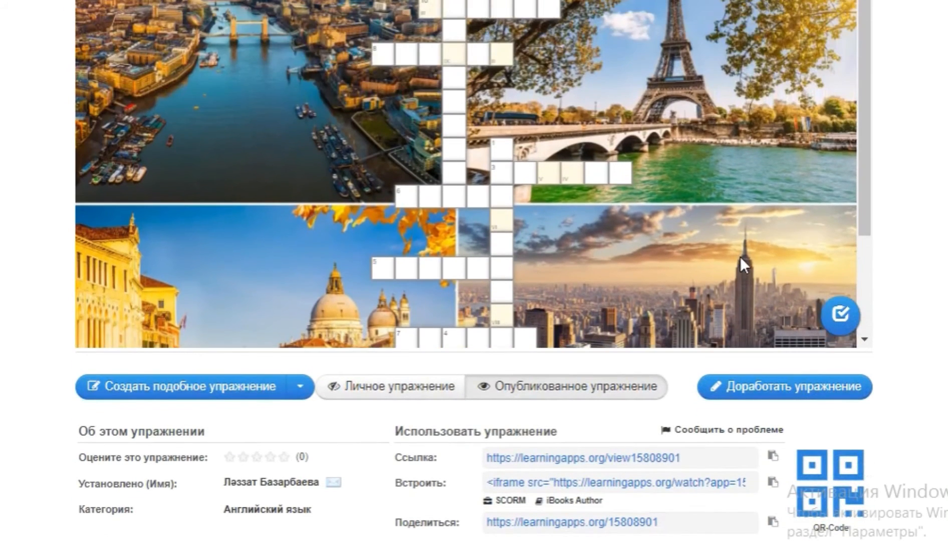
pyautogui.scroll(4, 741, 263)
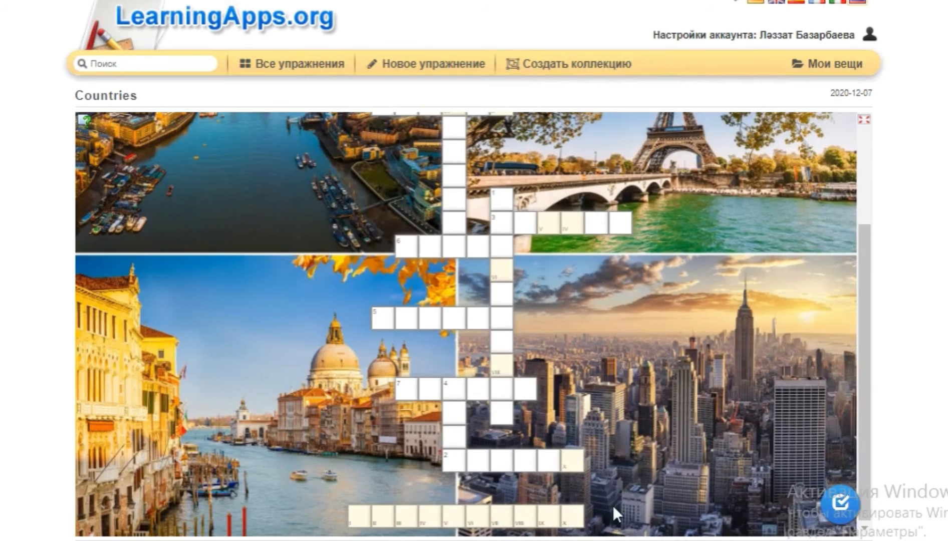
pyautogui.scroll(3, 631, 491)
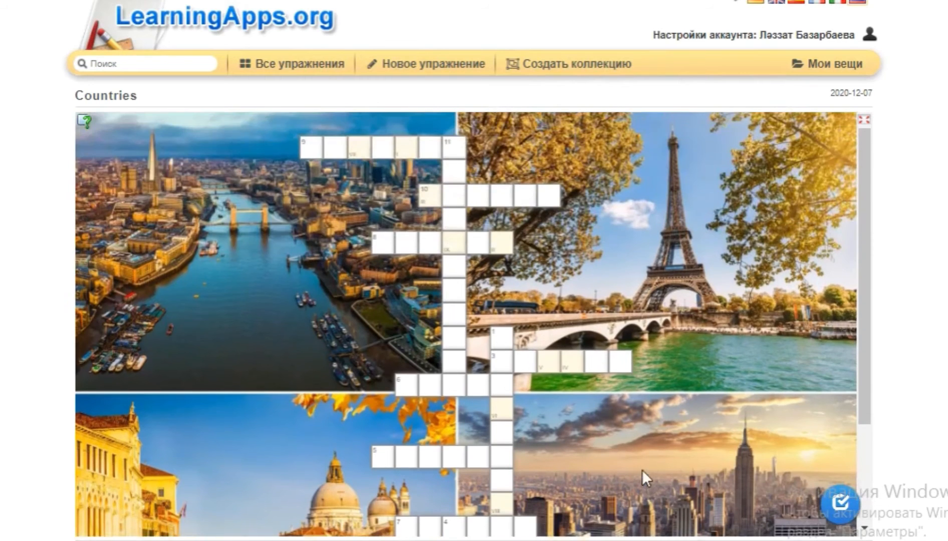
# Answer crossword question 9 across, the capital of Kyrgyzstan, with BISHKEK
pyautogui.click(313, 152)
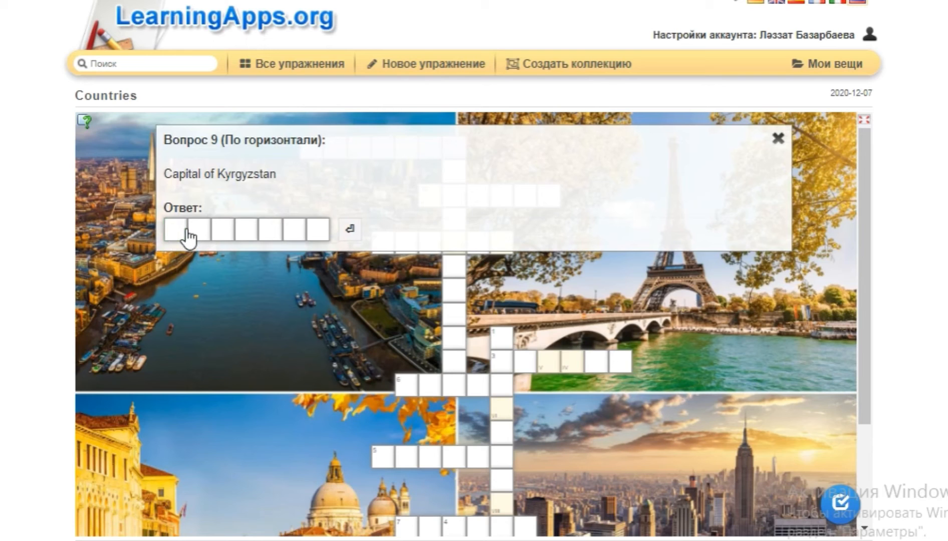
pyautogui.write('BISHKE')
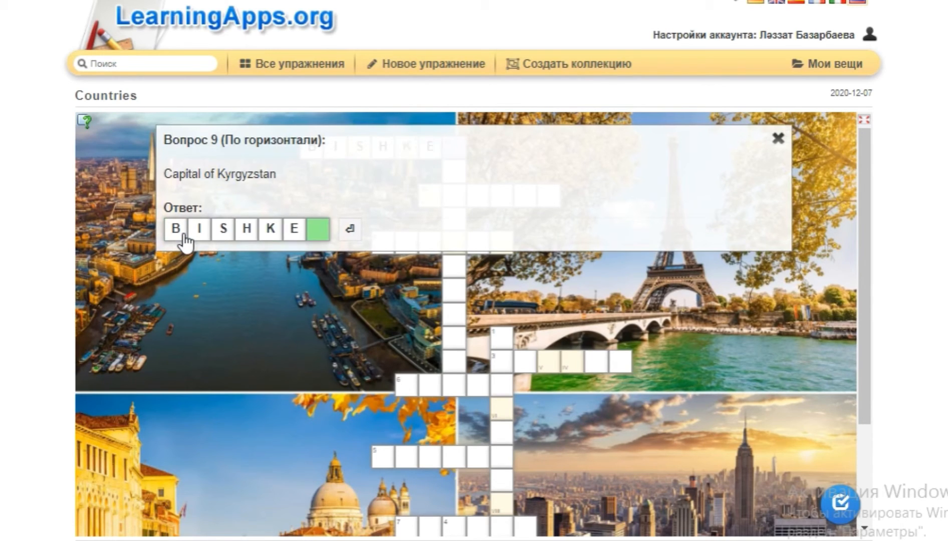
pyautogui.write('K')
pyautogui.click(350, 228)
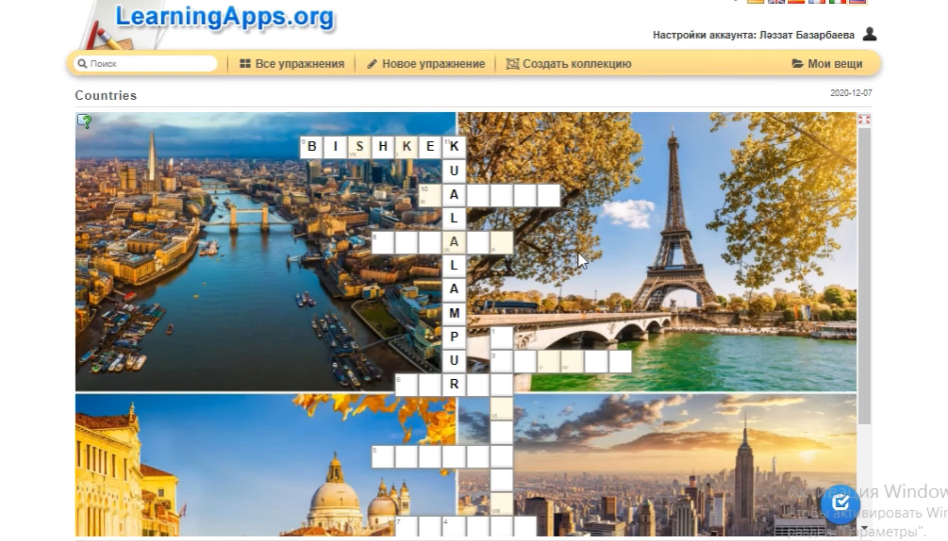
# Examine the crossword's keyword row, and read question 10 across and close it unanswered
pyautogui.scroll(-3, 578, 252)
pyautogui.scroll(-2, 632, 393)
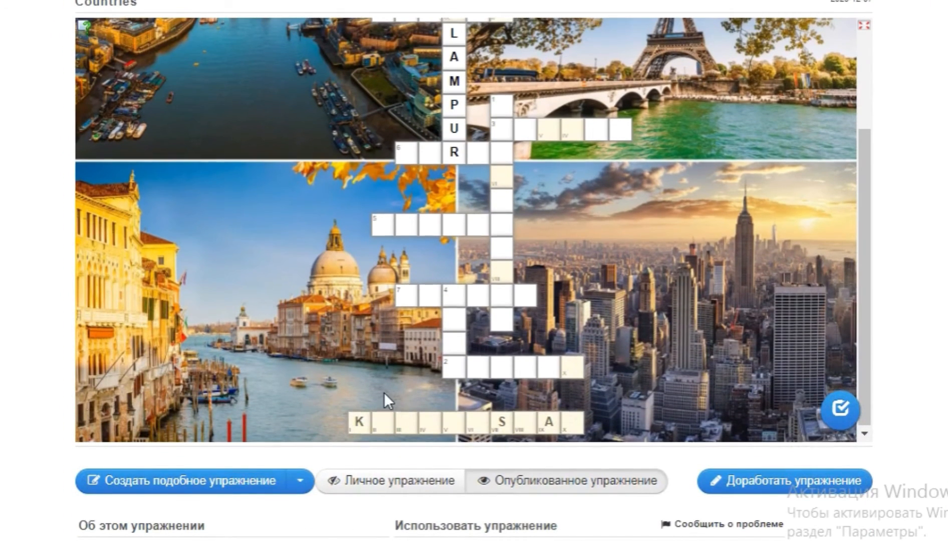
pyautogui.scroll(3, 384, 393)
pyautogui.scroll(2, 365, 339)
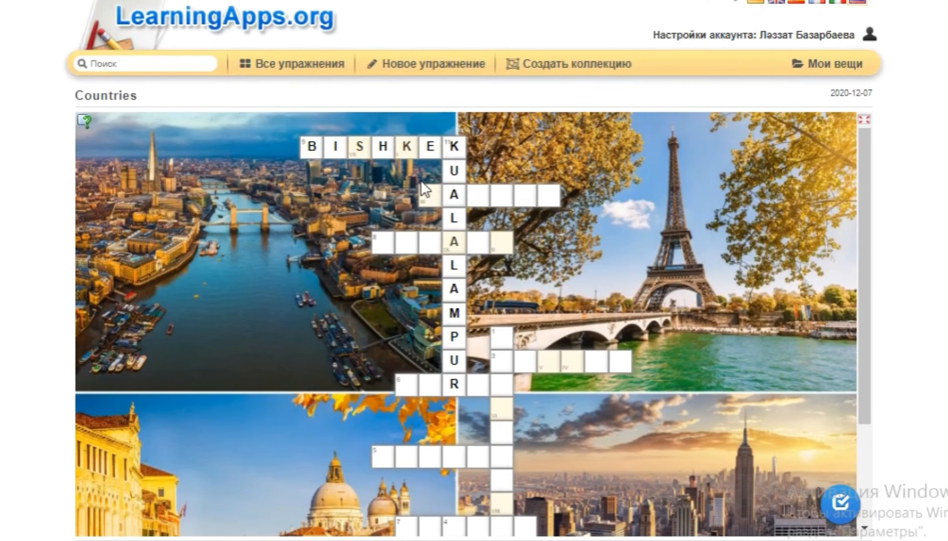
pyautogui.click(429, 199)
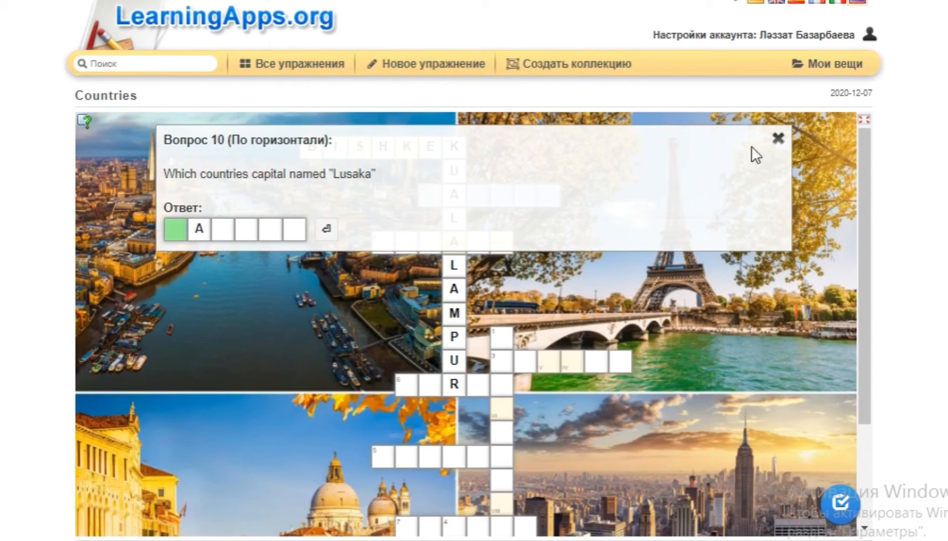
pyautogui.click(778, 139)
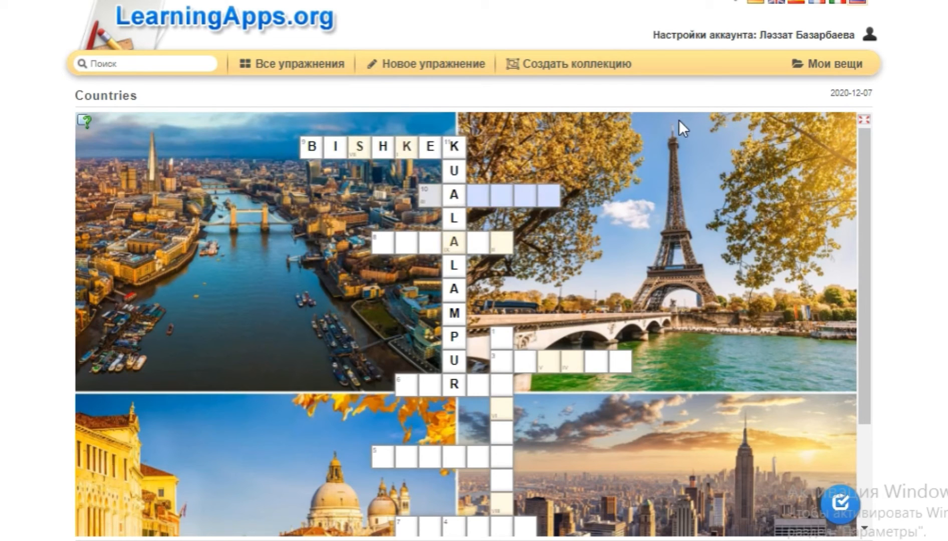
# Find the "Английский язык" category among all exercises and open its Like/Likes exercise
pyautogui.click(289, 61)
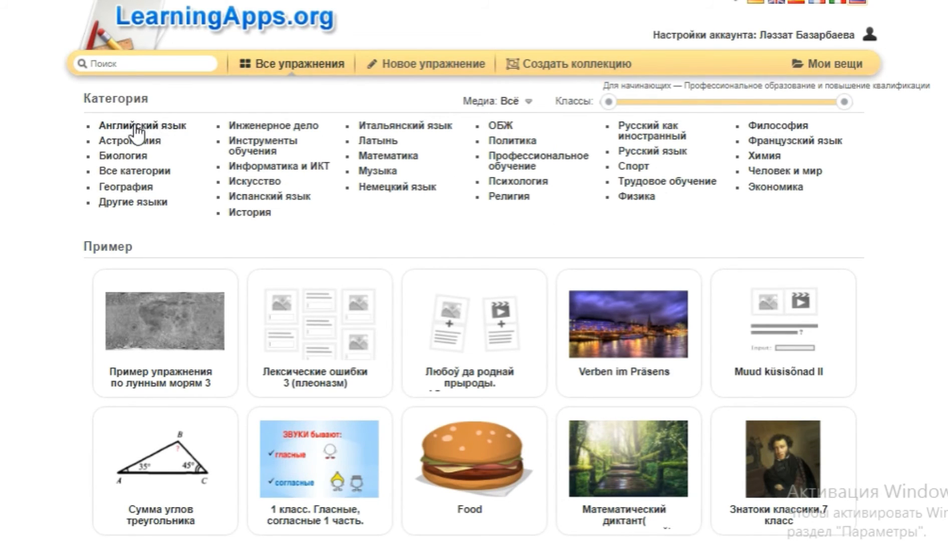
pyautogui.click(192, 126)
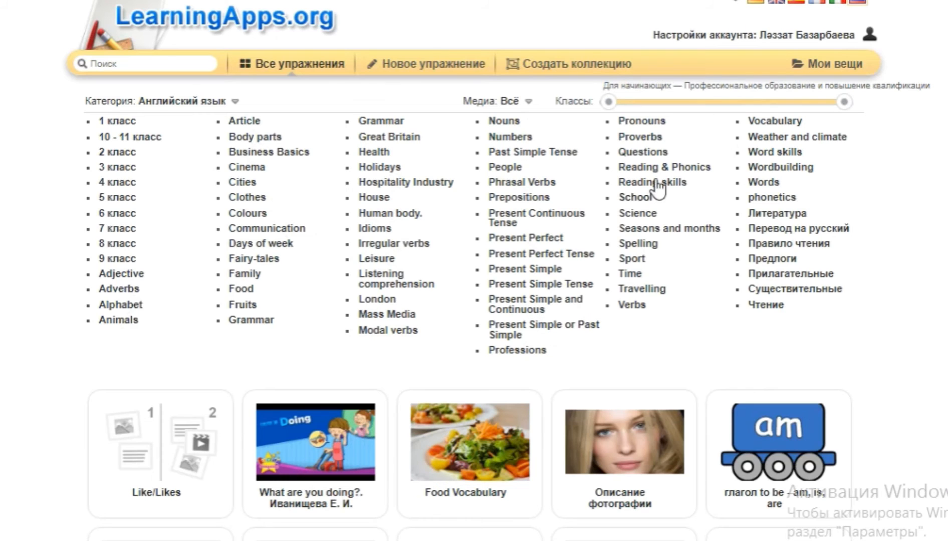
pyautogui.scroll(-3, 843, 309)
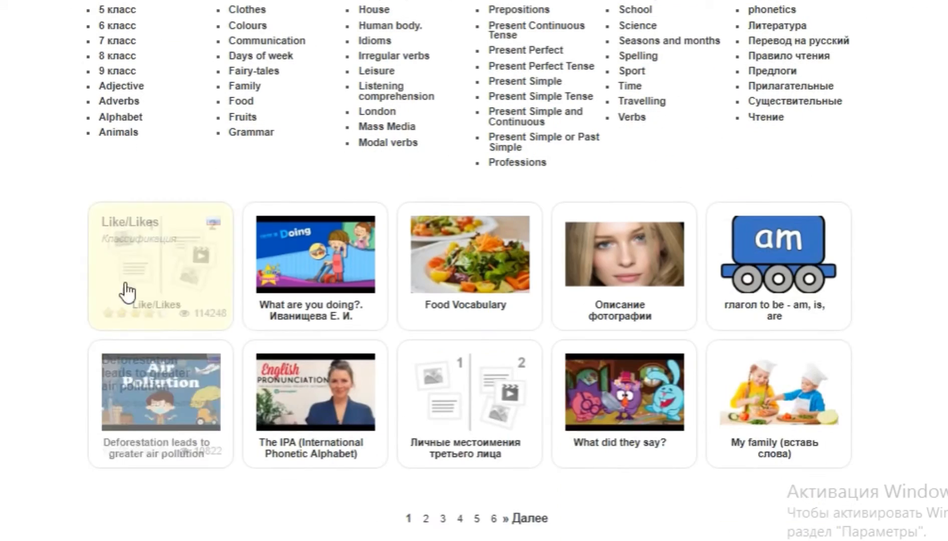
pyautogui.click(175, 287)
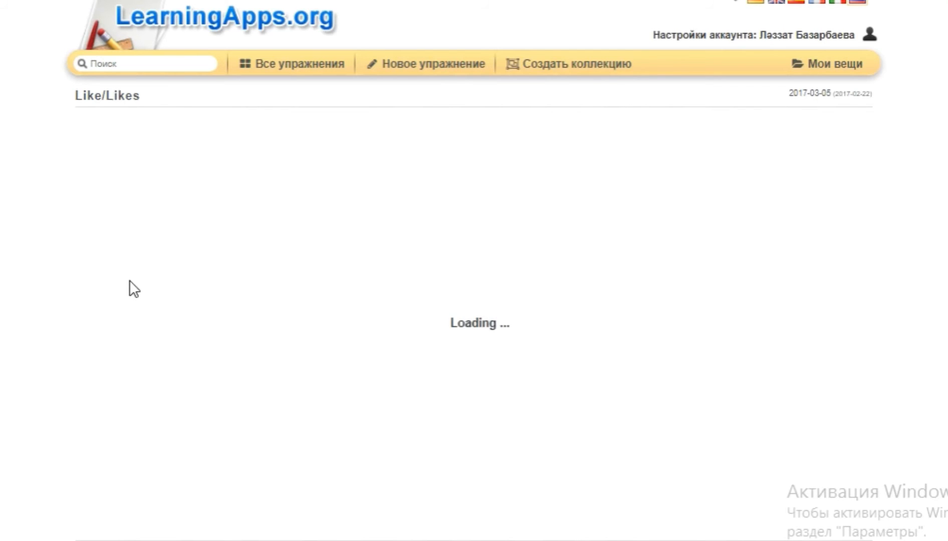
# Start a new exercise from the "Кроссворд" template
pyautogui.click(446, 66)
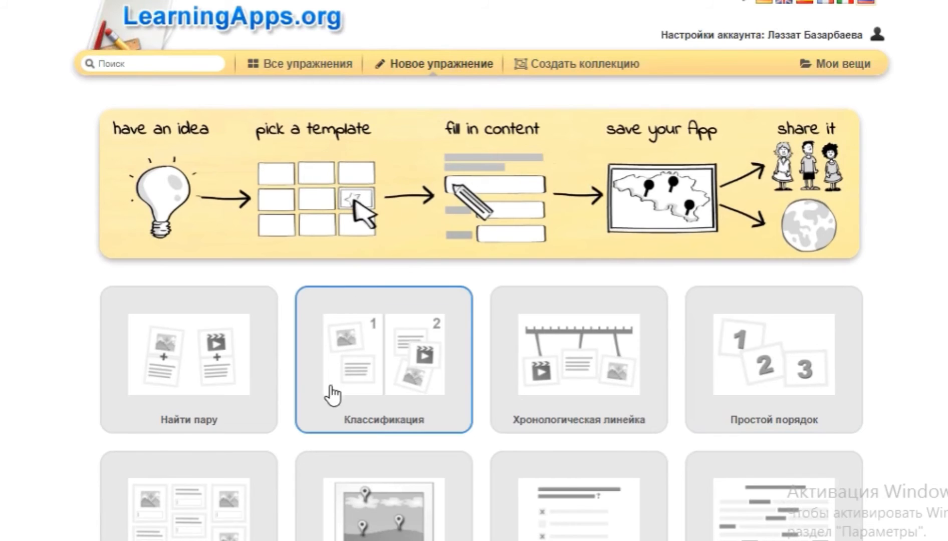
pyautogui.scroll(-9, 245, 414)
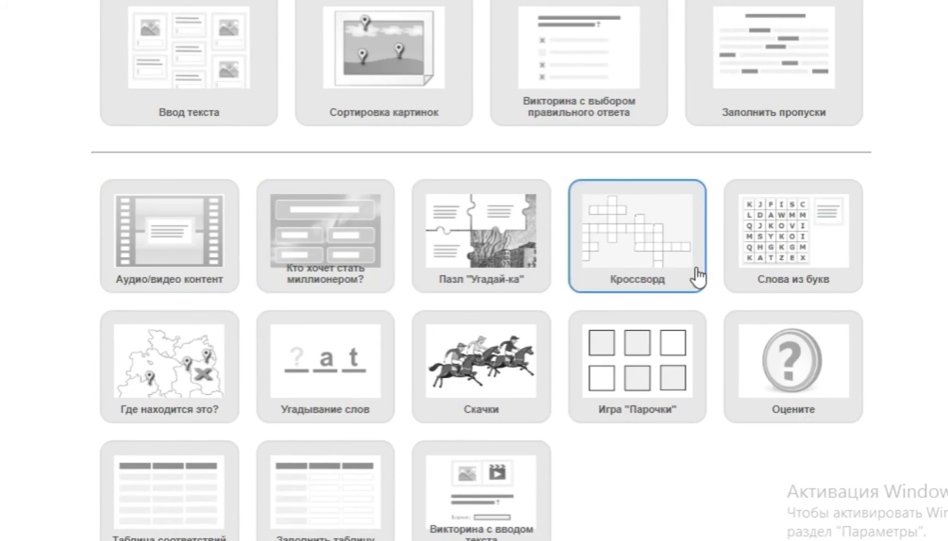
pyautogui.scroll(-1, 628, 409)
pyautogui.scroll(-1, 628, 416)
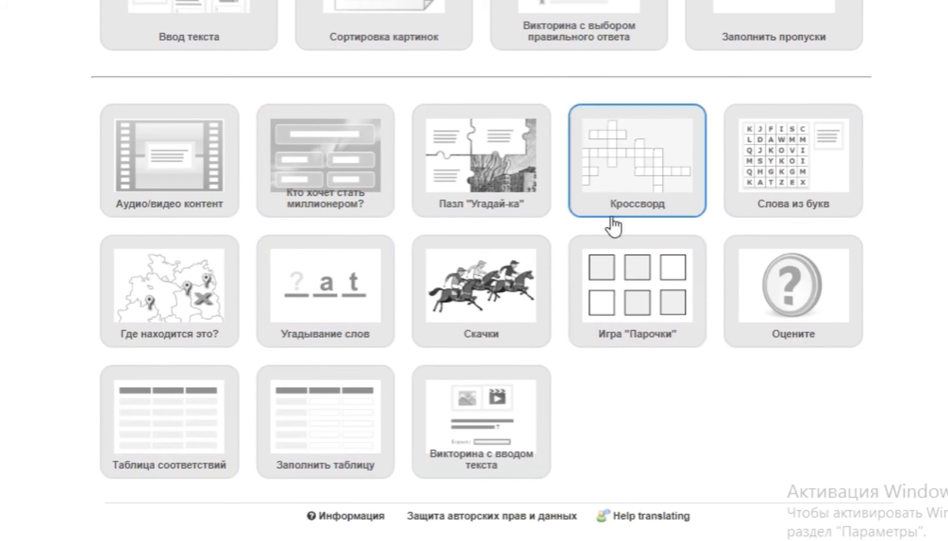
pyautogui.click(633, 177)
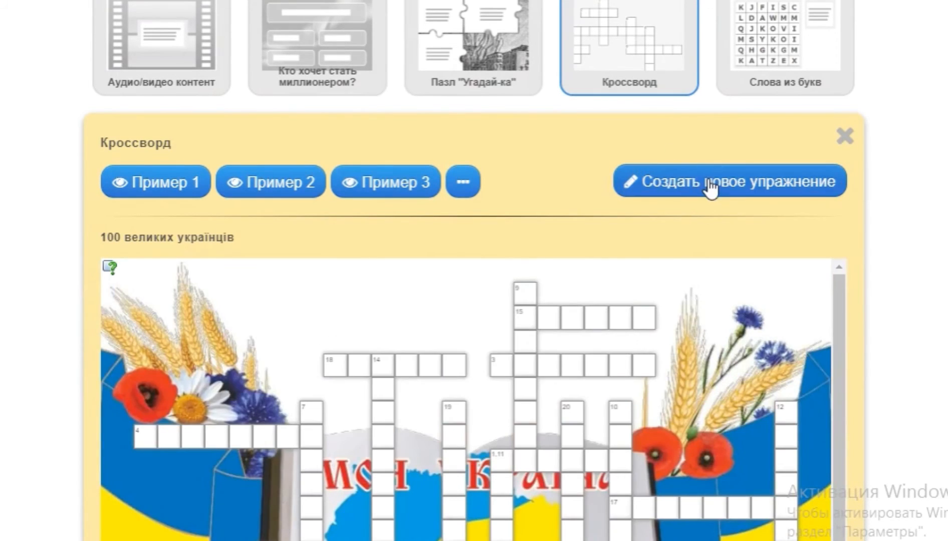
pyautogui.click(725, 176)
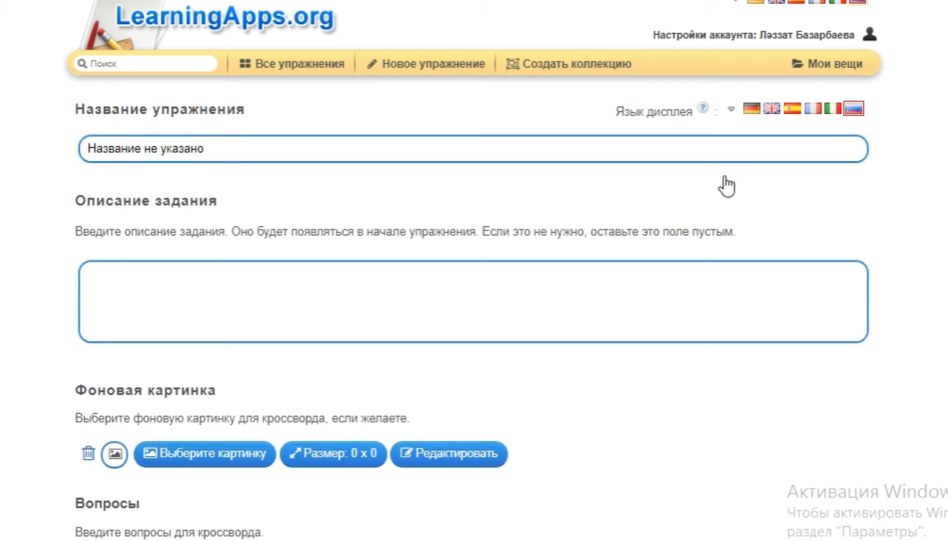
# Replace the exercise's placeholder title with "Nouns art" and leave the task description empty
pyautogui.scroll(-4, 586, 306)
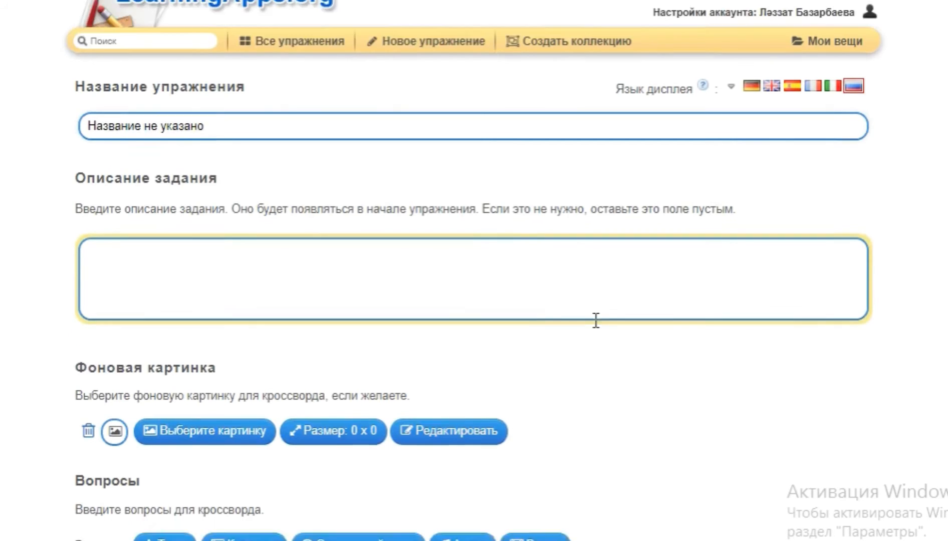
pyautogui.scroll(2, 626, 265)
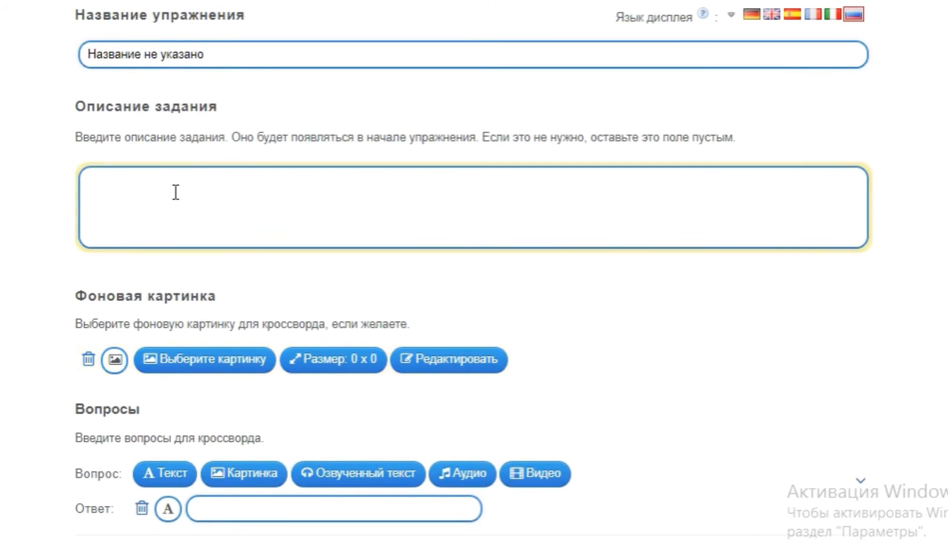
pyautogui.click(204, 54)
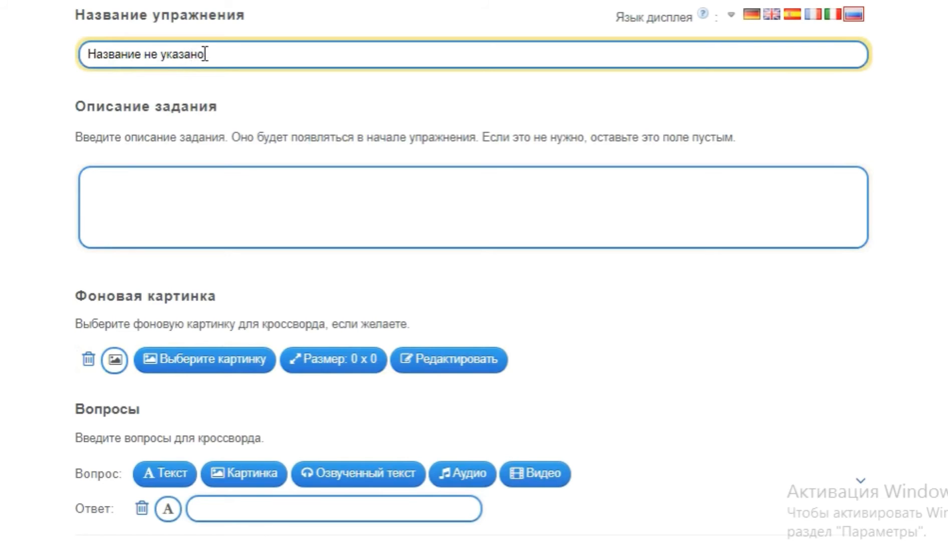
pyautogui.hotkey('ctrl', 'shift', 'Left')
pyautogui.hotkey('ctrl', 'shift', 'Left')
pyautogui.hotkey('ctrl', 'shift', 'Left')
pyautogui.press('BackSpace')
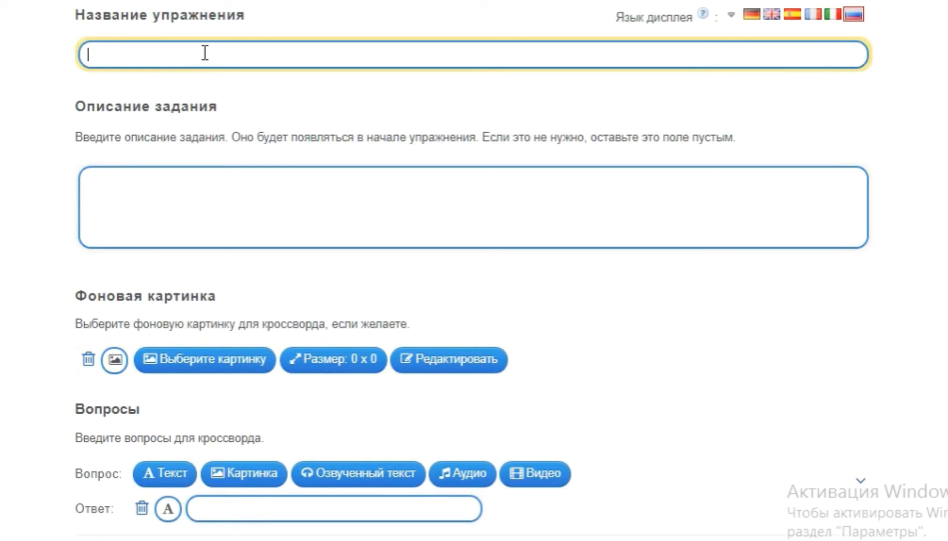
pyautogui.write('Nouns art')
pyautogui.click(194, 209)
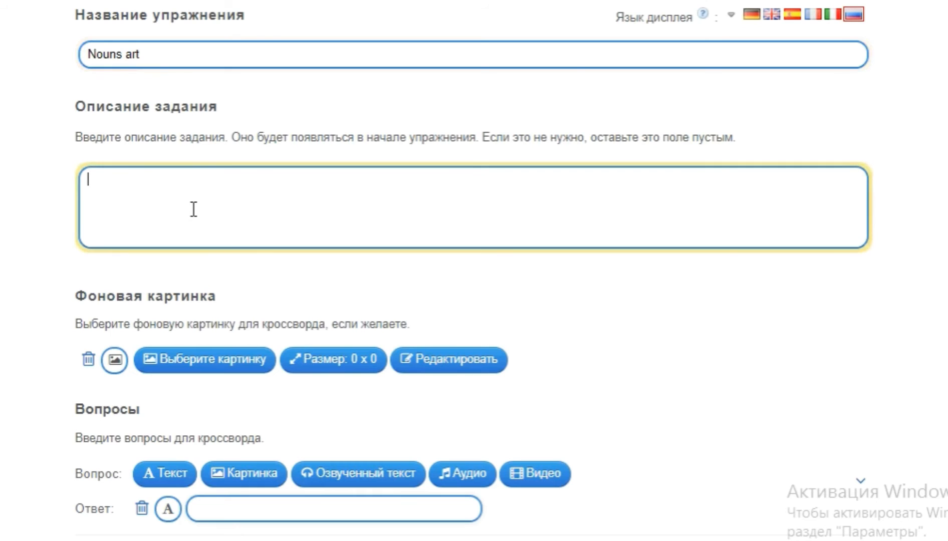
# Search the online pictures and use the rainbow with two clouds as the crossword's background picture
pyautogui.click(115, 360)
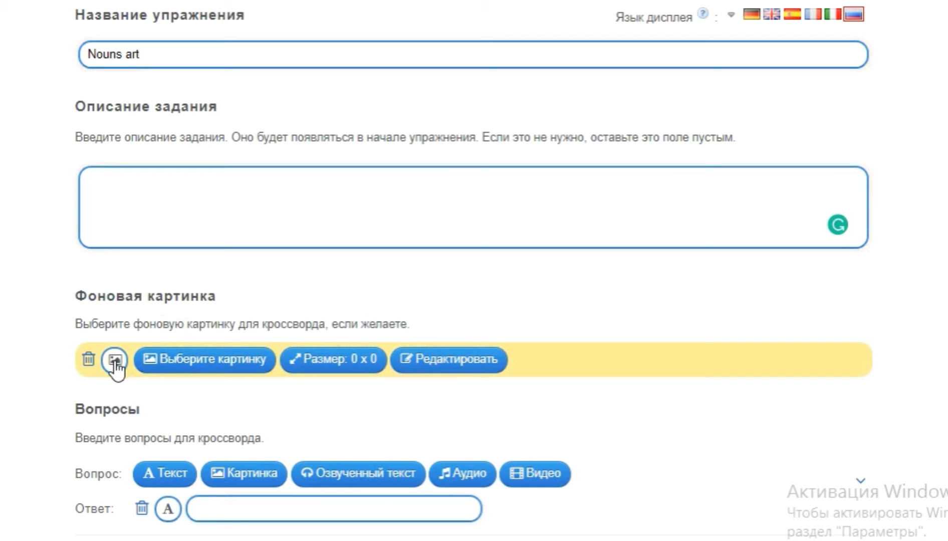
pyautogui.click(169, 360)
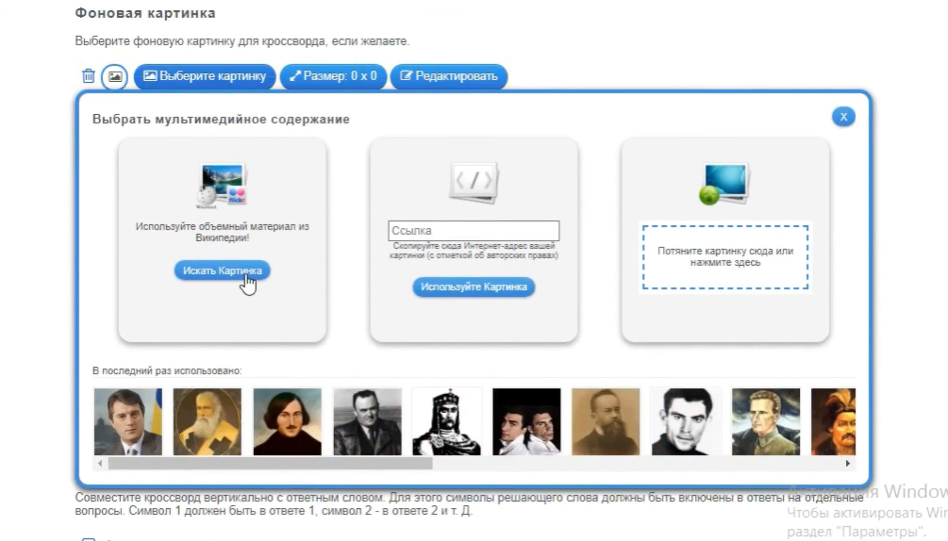
pyautogui.click(223, 271)
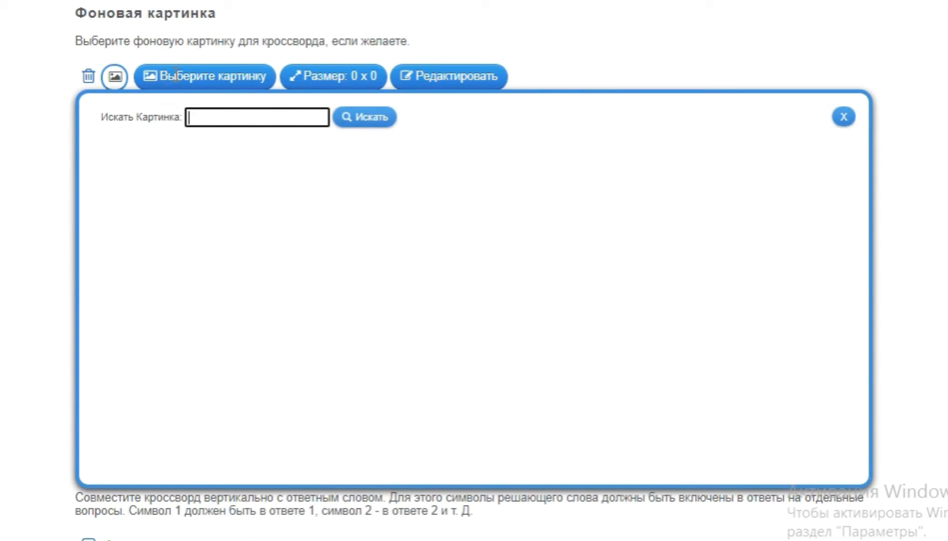
pyautogui.click(223, 82)
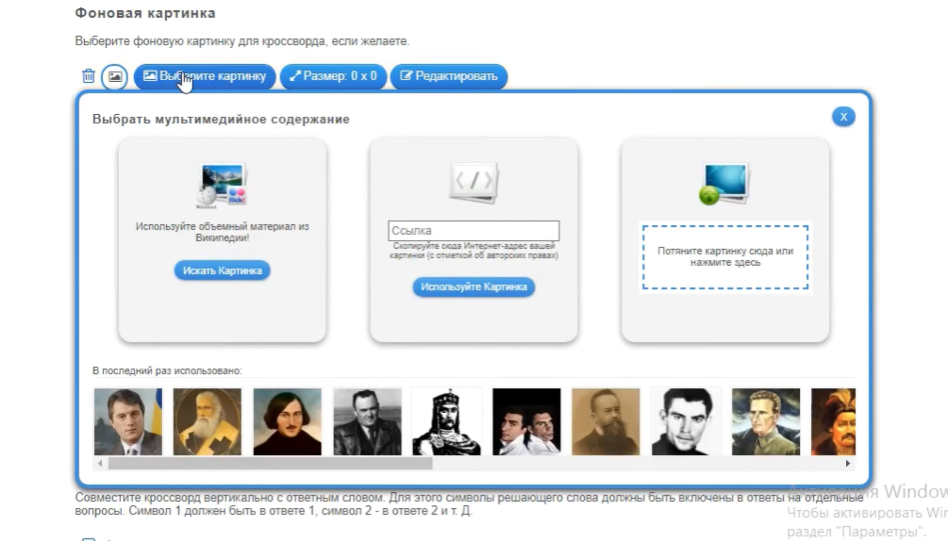
pyautogui.click(233, 266)
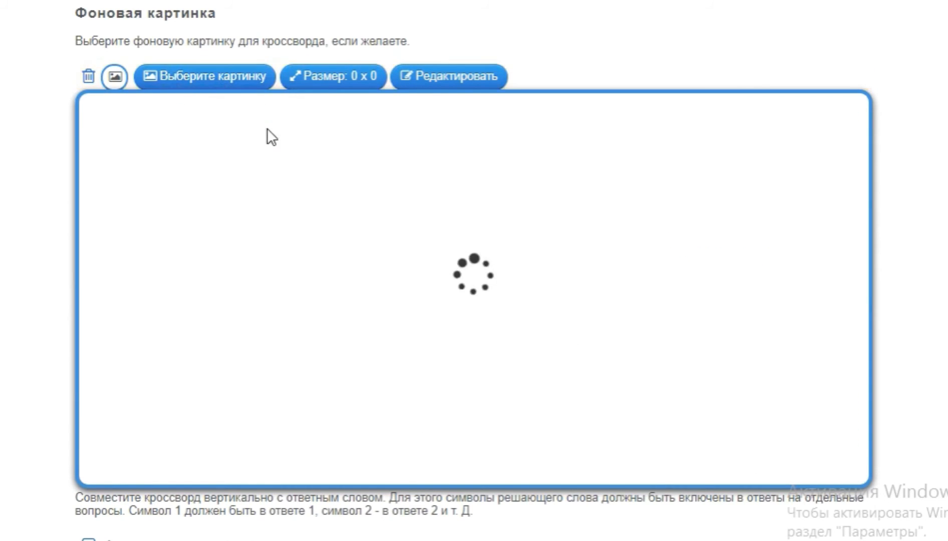
pyautogui.click(282, 112)
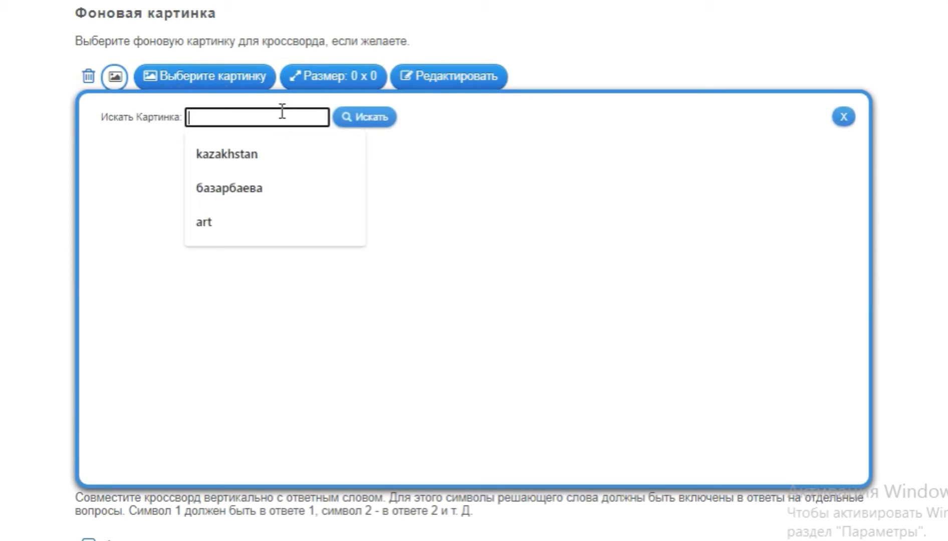
pyautogui.write('ar')
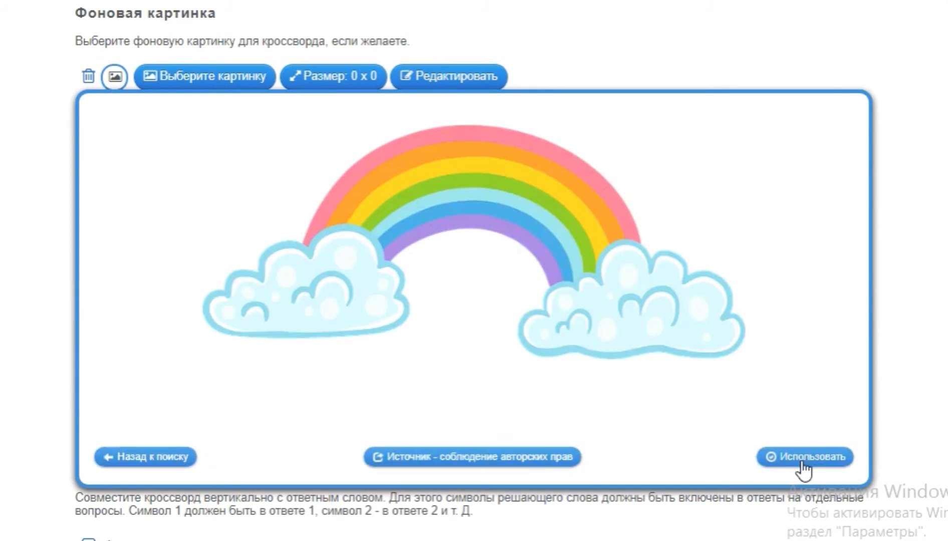
pyautogui.click(713, 406)
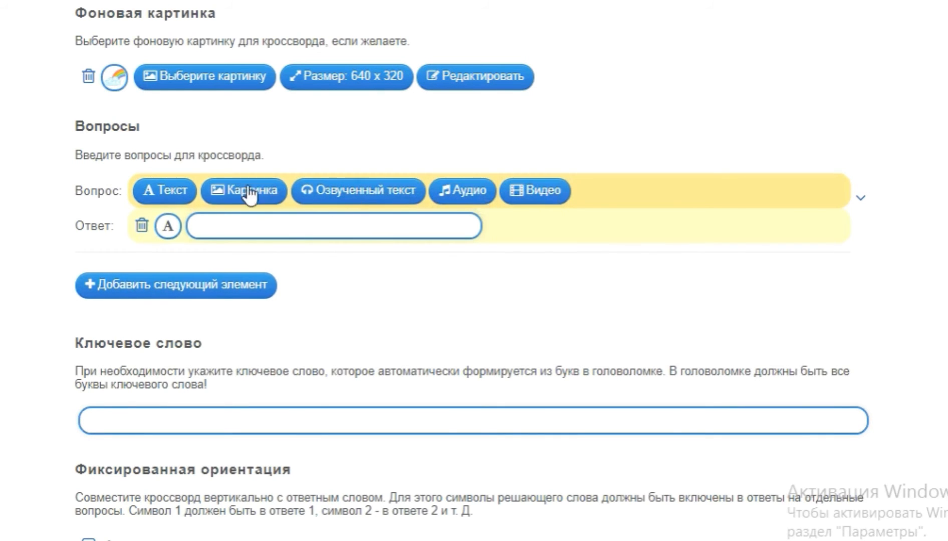
# Fill in the first crossword entry with the text clue "an exceptionally good piece of art" and the answer "masterpiece"
pyautogui.click(168, 191)
pyautogui.click(250, 184)
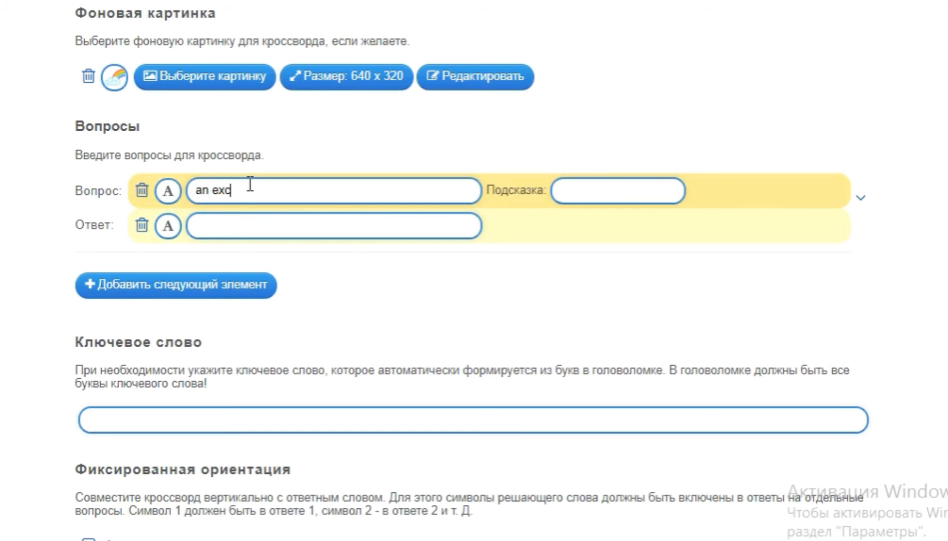
pyautogui.write('an exceptionally good')
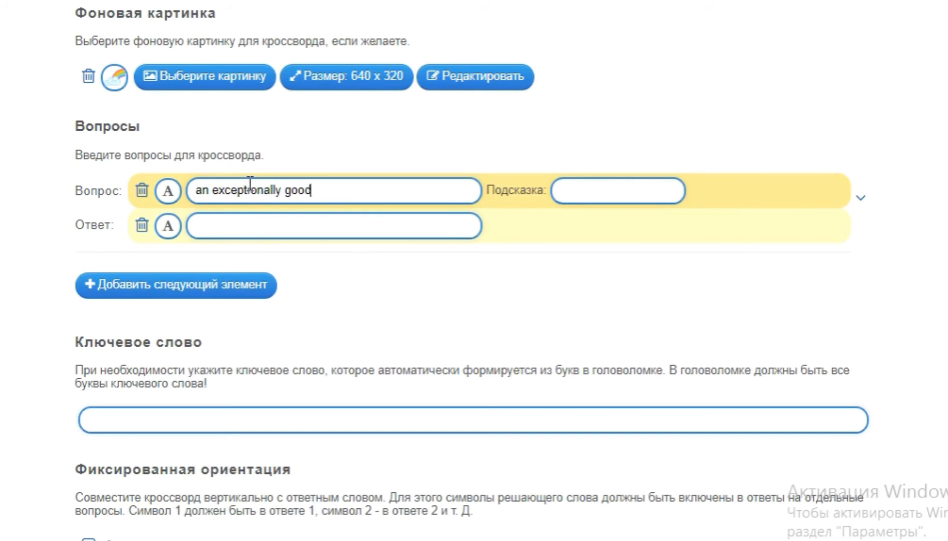
pyautogui.write(' piece of art')
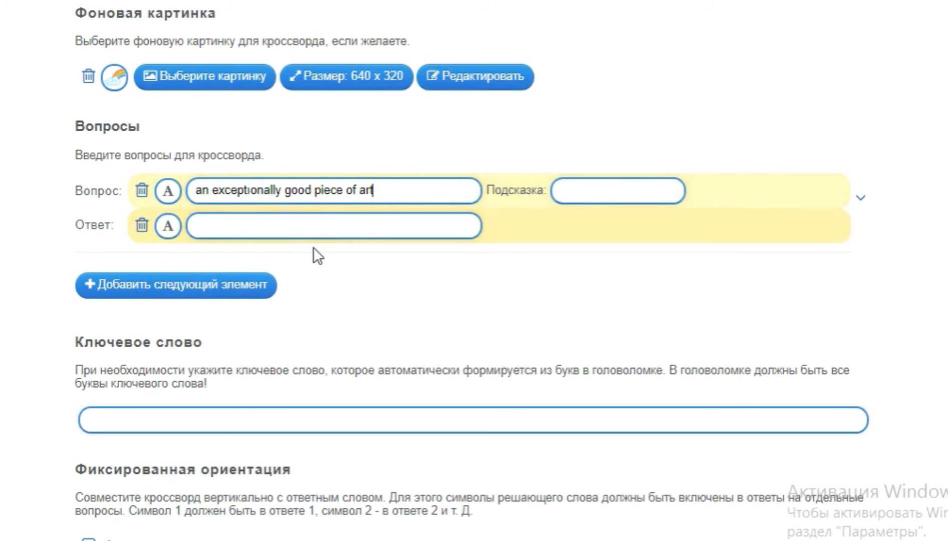
pyautogui.click(350, 232)
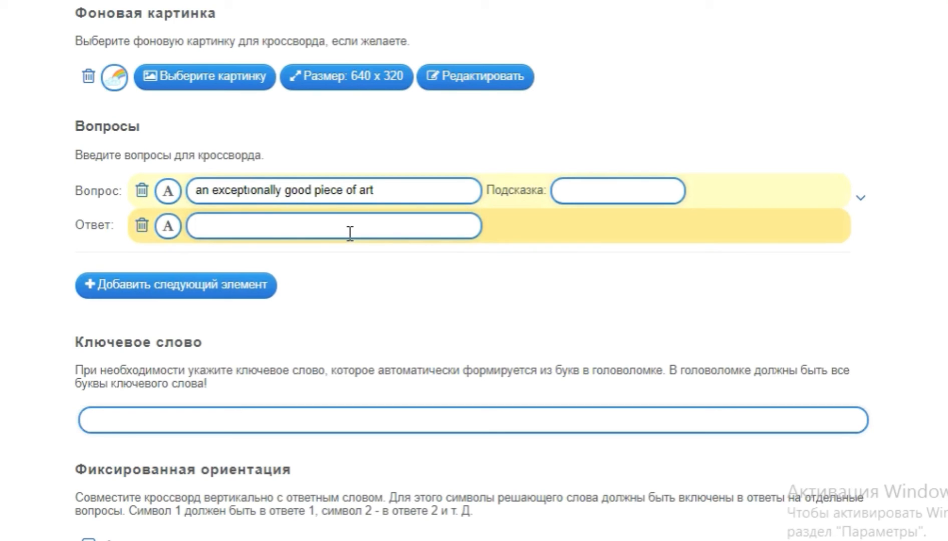
pyautogui.write('masterpiece')
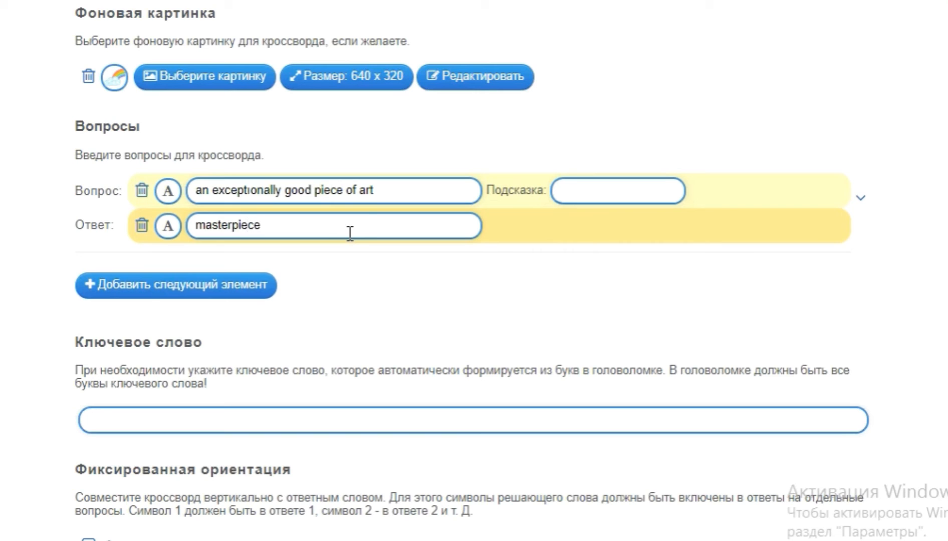
# Add an "auction" entry with the clue "a place where paintings are sold", plus entries answered "critic", "sculpture" and "landscape"
pyautogui.click(243, 300)
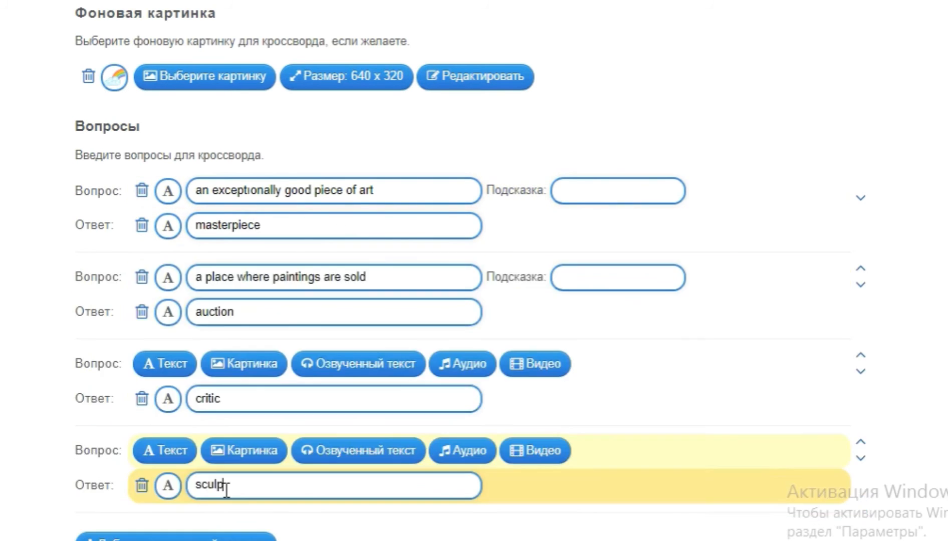
pyautogui.write('ure')
pyautogui.click(231, 537)
pyautogui.scroll(-5, 276, 501)
pyautogui.click(408, 317)
pyautogui.write('landscape')
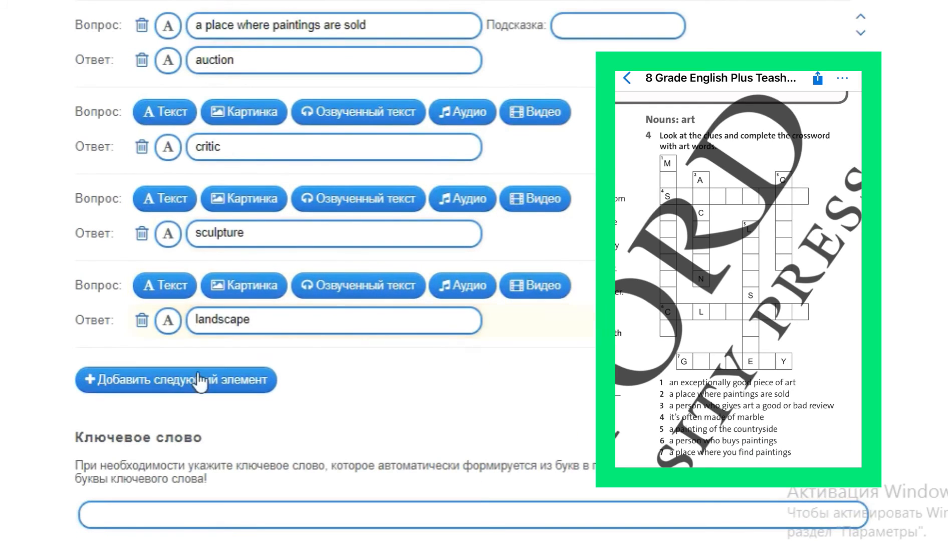
# Add two more crossword entries with the answers "collector" and "gallery"
pyautogui.click(225, 379)
pyautogui.click(241, 406)
pyautogui.write('co')
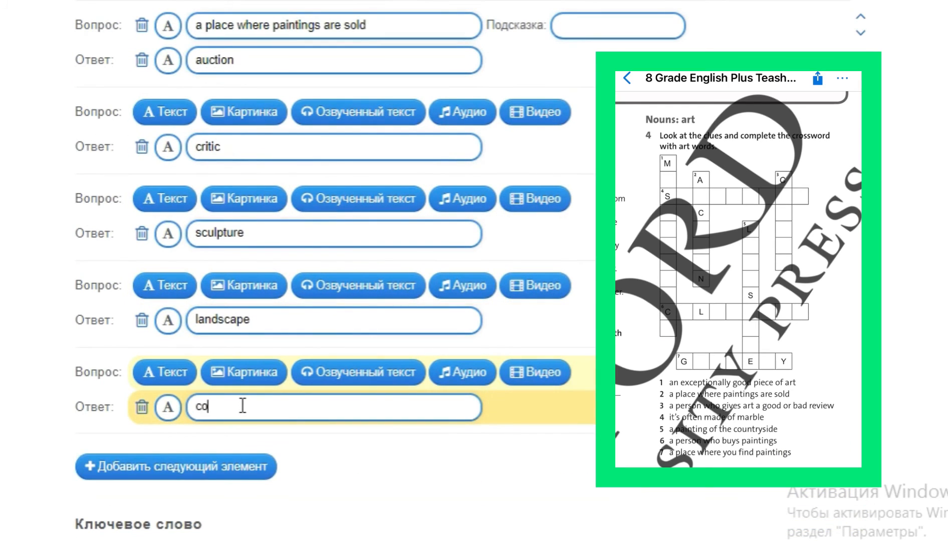
pyautogui.write('llector')
pyautogui.click(243, 466)
pyautogui.click(244, 493)
pyautogui.write('gallery')
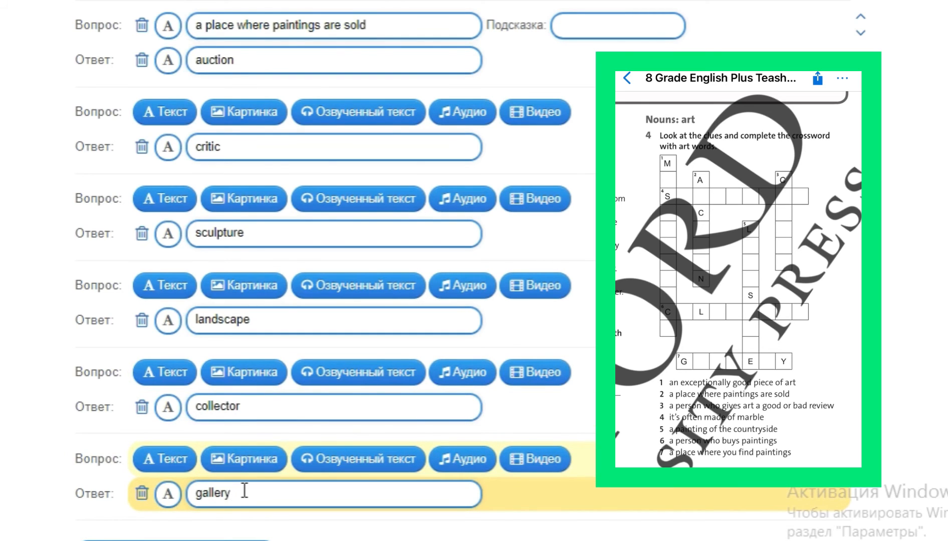
# Give the "critic" entry the text clue "a person who gives art a good or bad review"
pyautogui.click(147, 122)
pyautogui.write('a person wh')
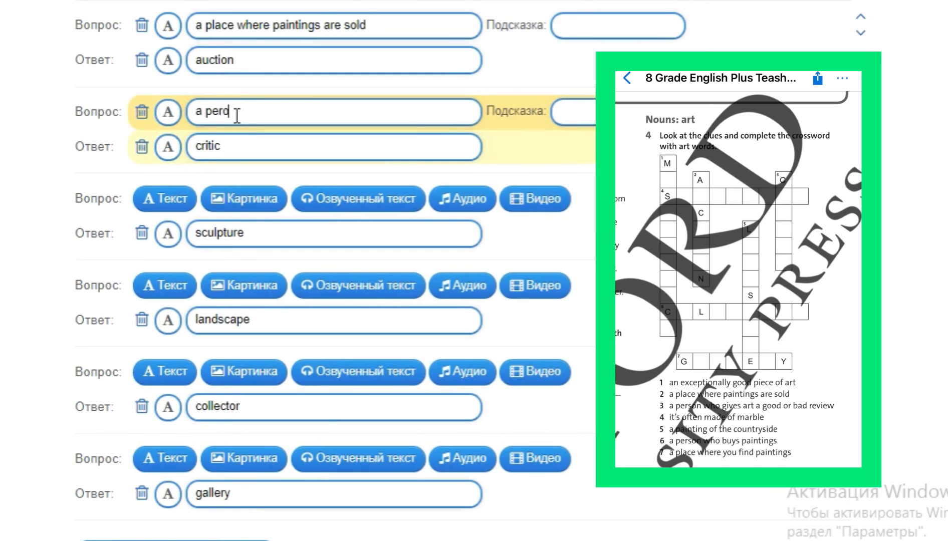
pyautogui.write('o gives art a good or bad')
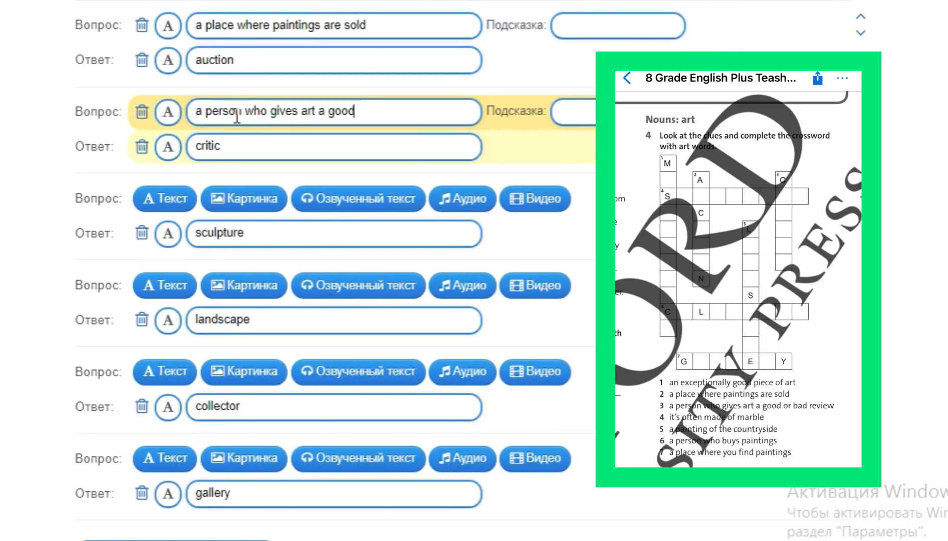
pyautogui.write(' review')
# Add the text clues "it's often made of marble" for "sculpture" and "a painting of the countryside" for "landscape"
pyautogui.click(168, 201)
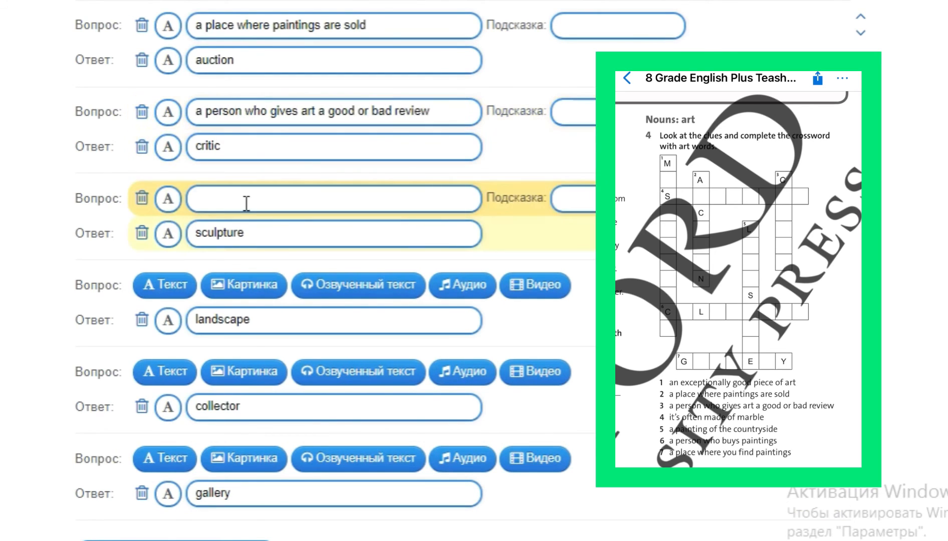
pyautogui.write("it's often made of marble")
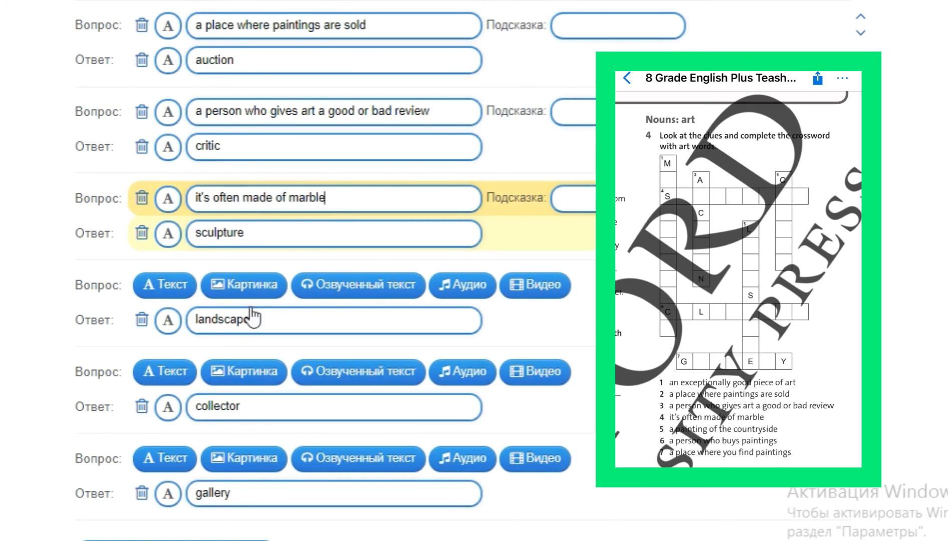
pyautogui.click(248, 286)
pyautogui.write('a painting of the')
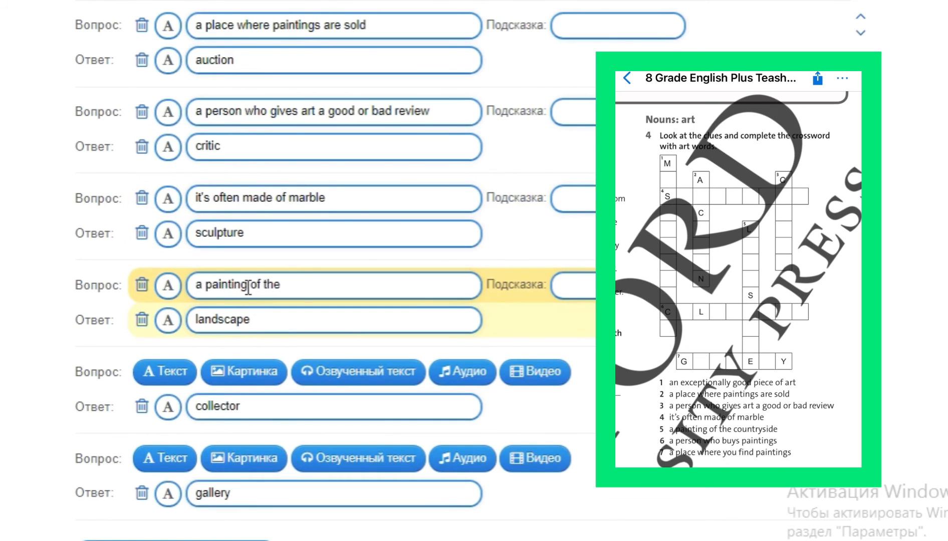
pyautogui.write(' countryside')
# Add the text clues "a person who buys paintings" for "collector" and "a place where you find paintings" for "gallery"
pyautogui.click(175, 381)
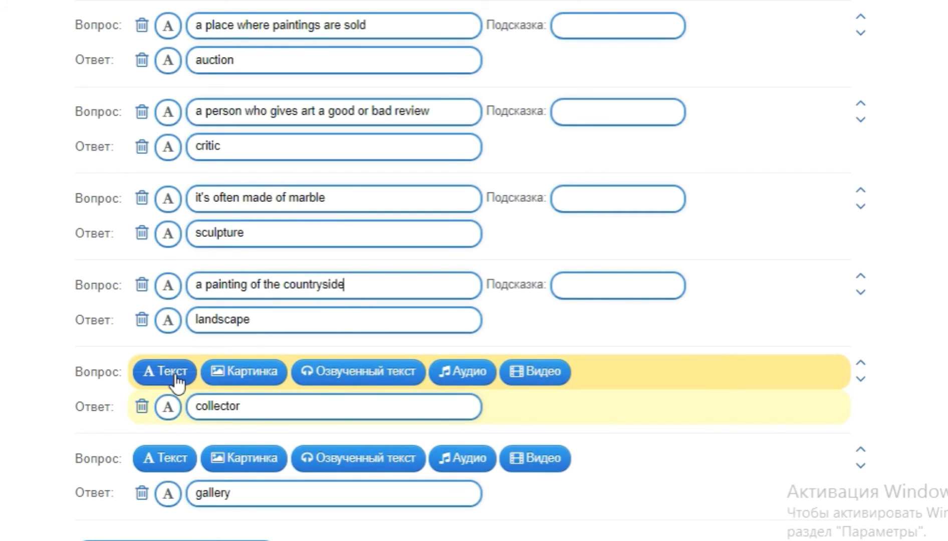
pyautogui.click(177, 378)
pyautogui.write('a person')
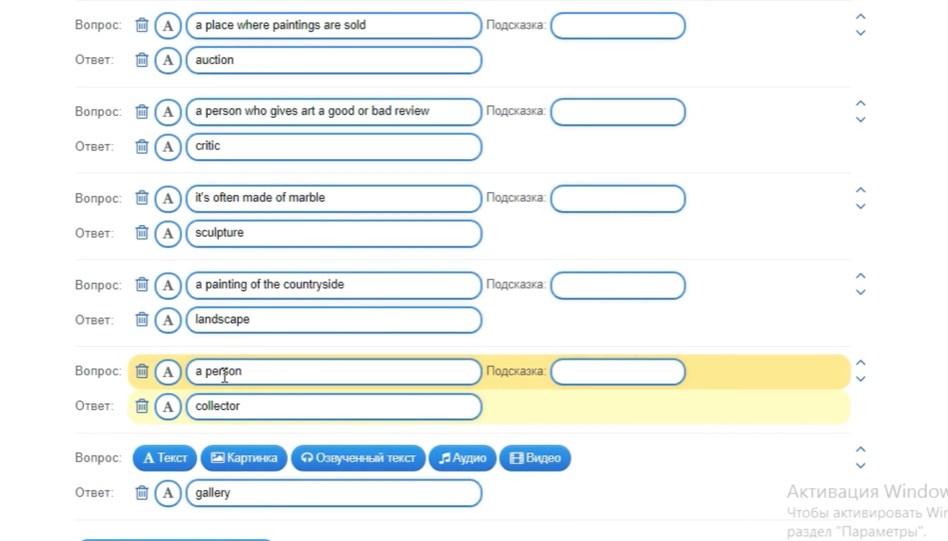
pyautogui.write(' who buys paintings')
pyautogui.click(166, 458)
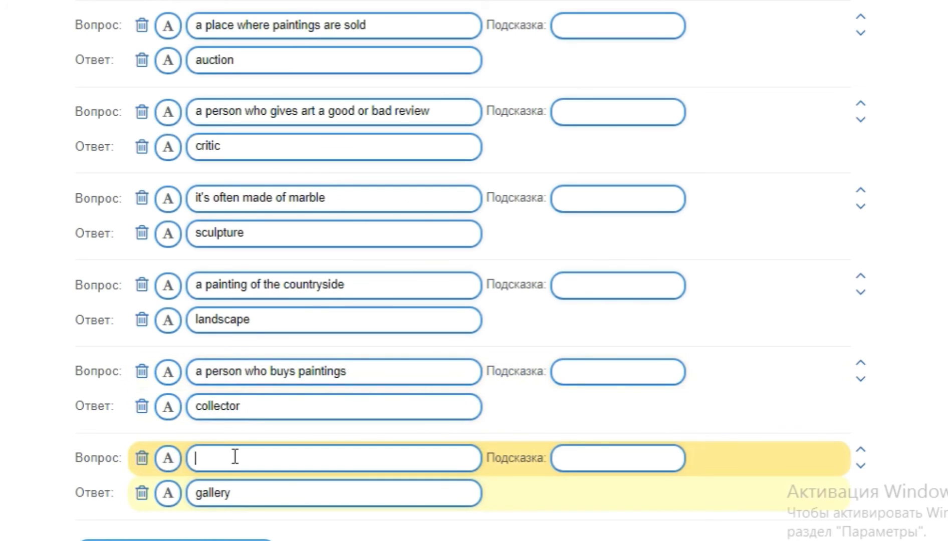
pyautogui.write('a place where you find paintings')
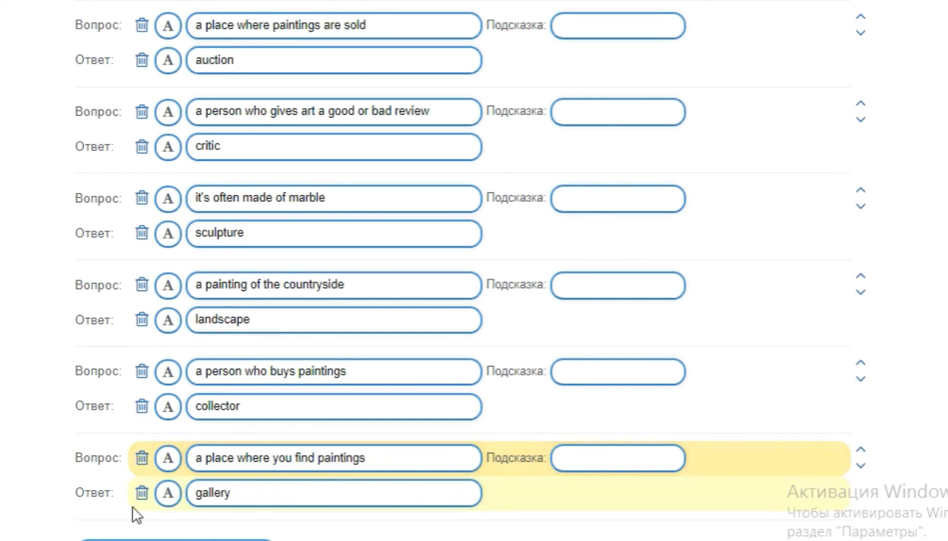
# Replace the default feedback text for a correct solution with "Well done!", leaving the keyword empty
pyautogui.scroll(-9, 933, 309)
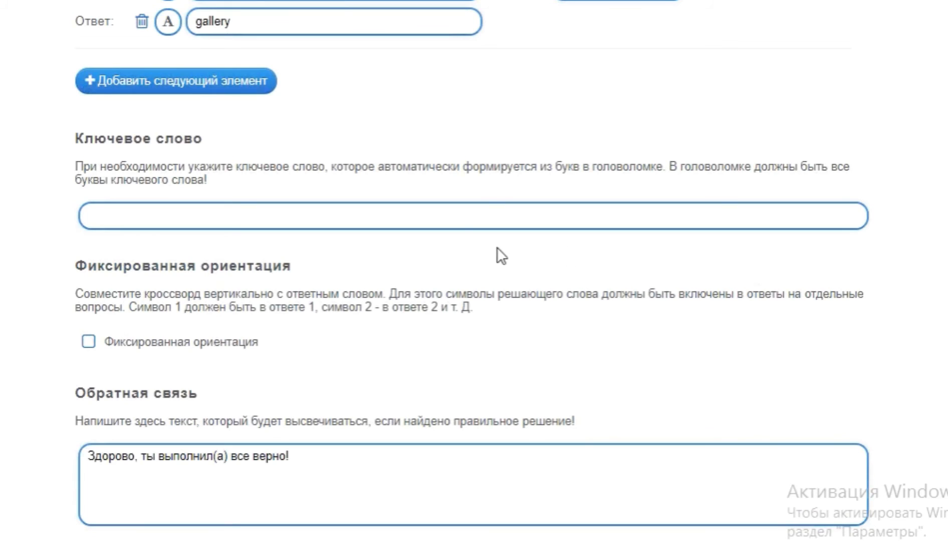
pyautogui.click(435, 224)
pyautogui.scroll(-4, 432, 230)
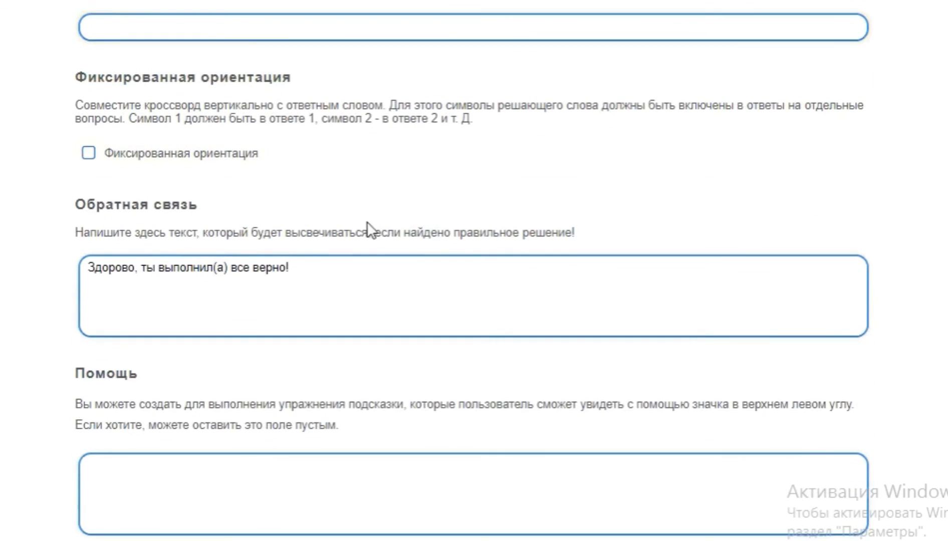
pyautogui.click(348, 275)
pyautogui.hotkey('ctrl', 'a')
pyautogui.press('BackSpace')
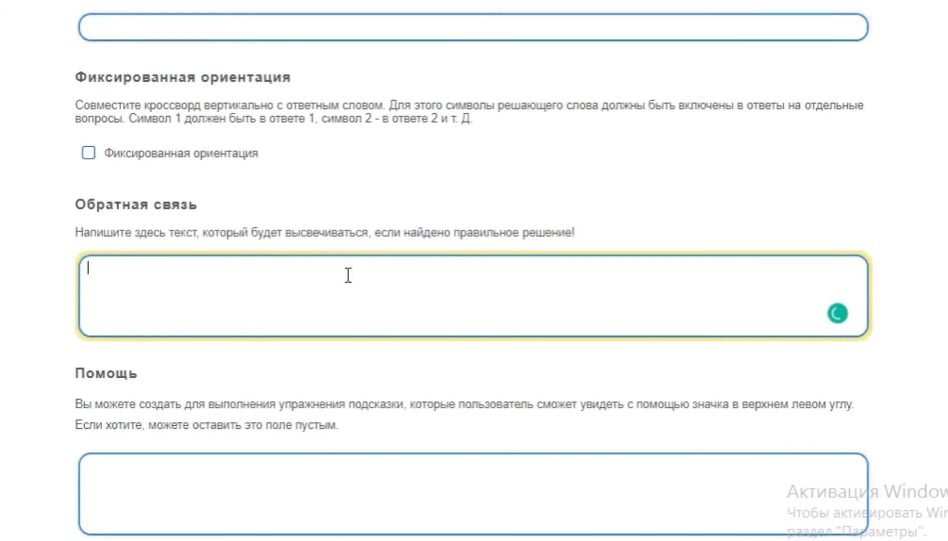
pyautogui.write('g')
pyautogui.press('BackSpace')
pyautogui.write('Well done@')
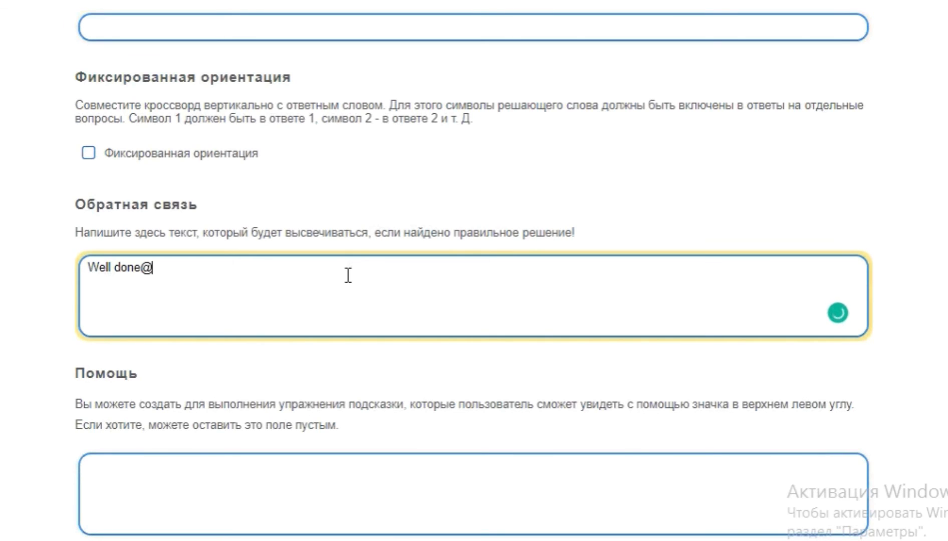
pyautogui.press('BackSpace')
pyautogui.write('!')
pyautogui.scroll(-2, 293, 315)
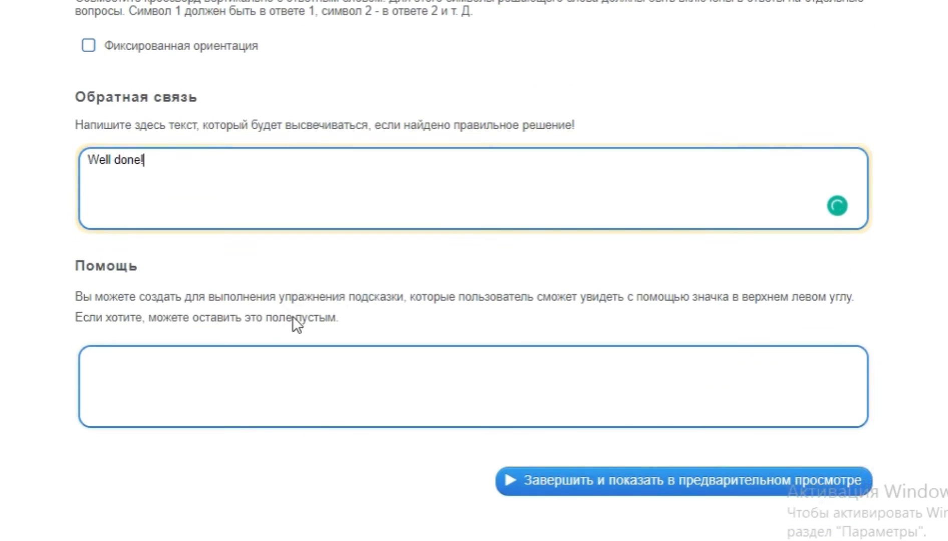
# Finish the crossword setup, check the grid in the preview, and save the exercise
pyautogui.click(629, 478)
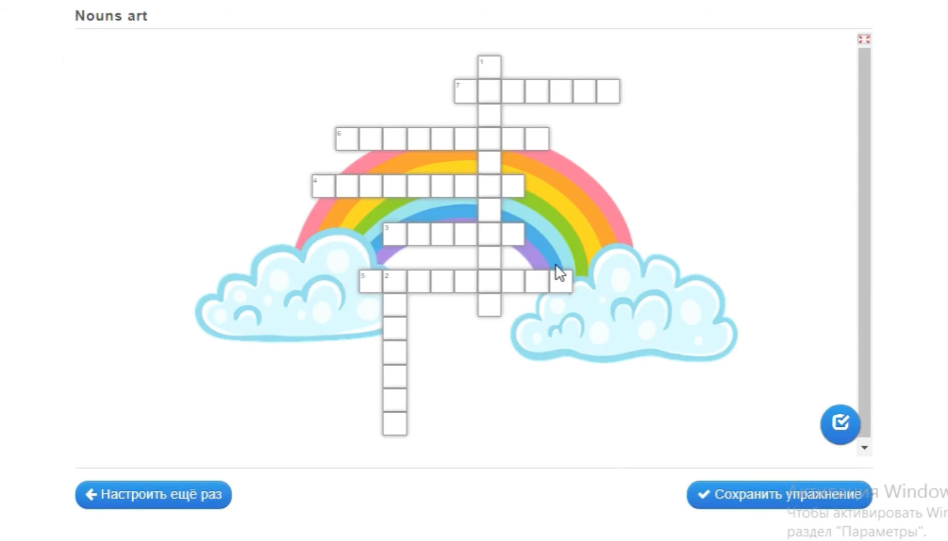
pyautogui.scroll(2, 571, 305)
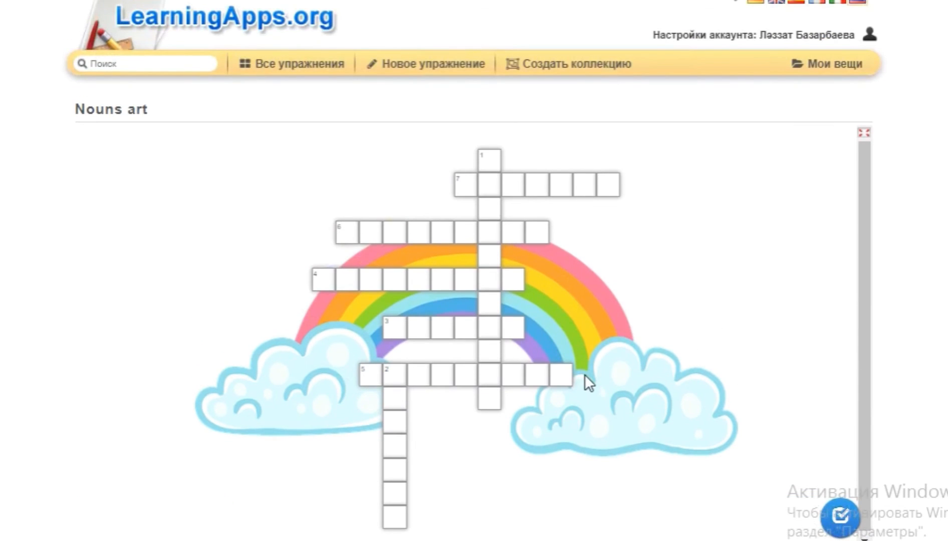
pyautogui.scroll(-2, 585, 374)
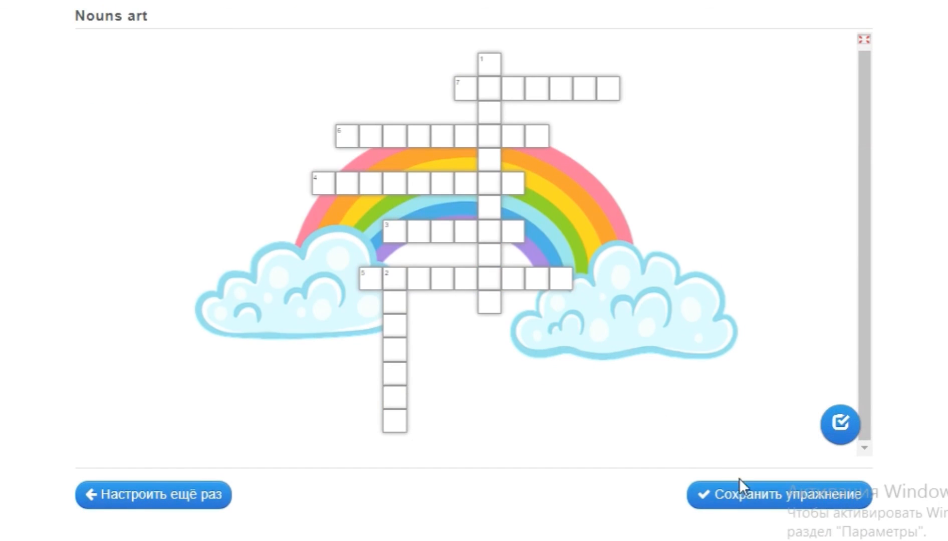
pyautogui.scroll(2, 705, 466)
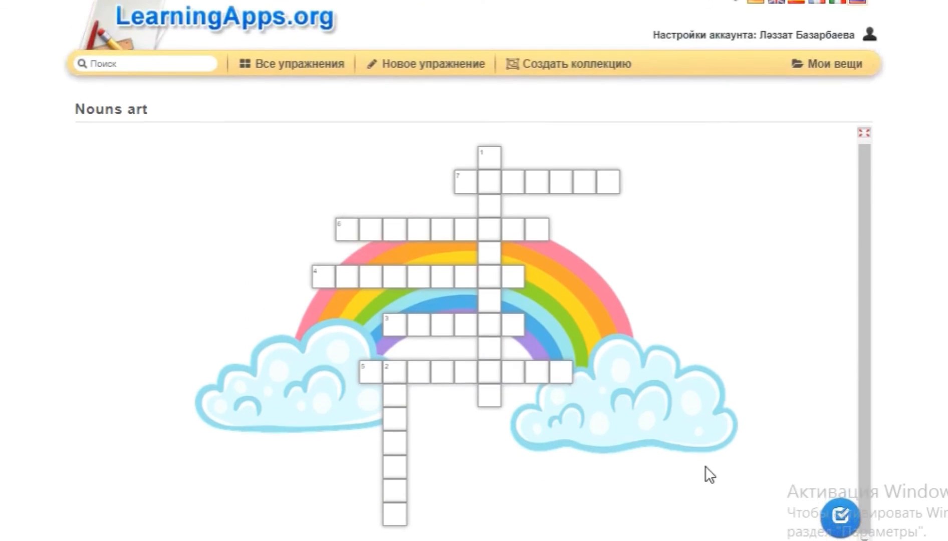
pyautogui.scroll(-2, 782, 453)
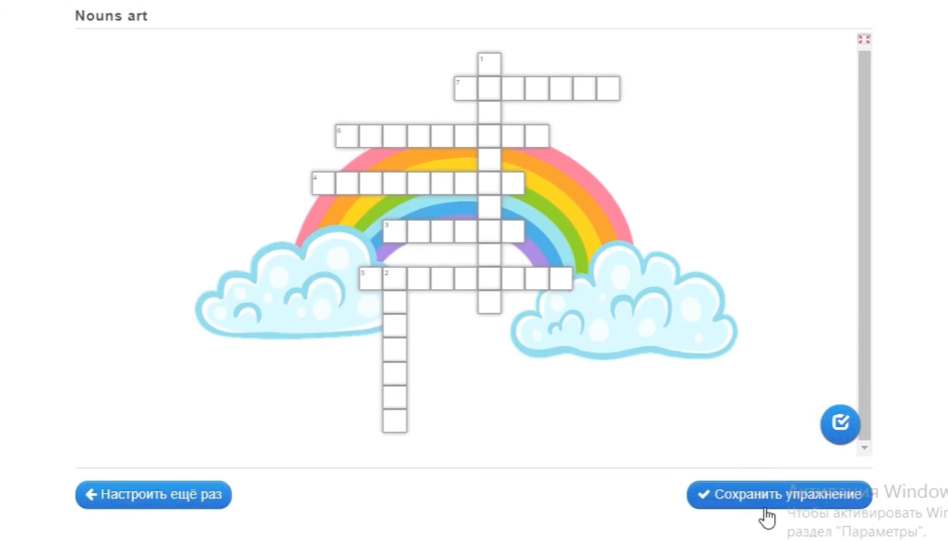
pyautogui.click(744, 495)
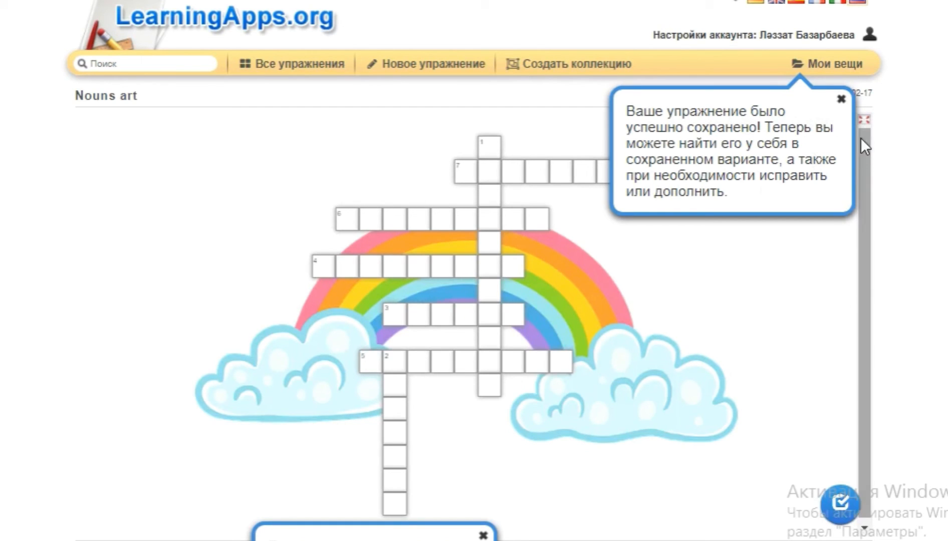
# View the saved crossword in full screen, return to its page, and dismiss the notice covering the sharing options
pyautogui.click(861, 117)
pyautogui.press('Escape')
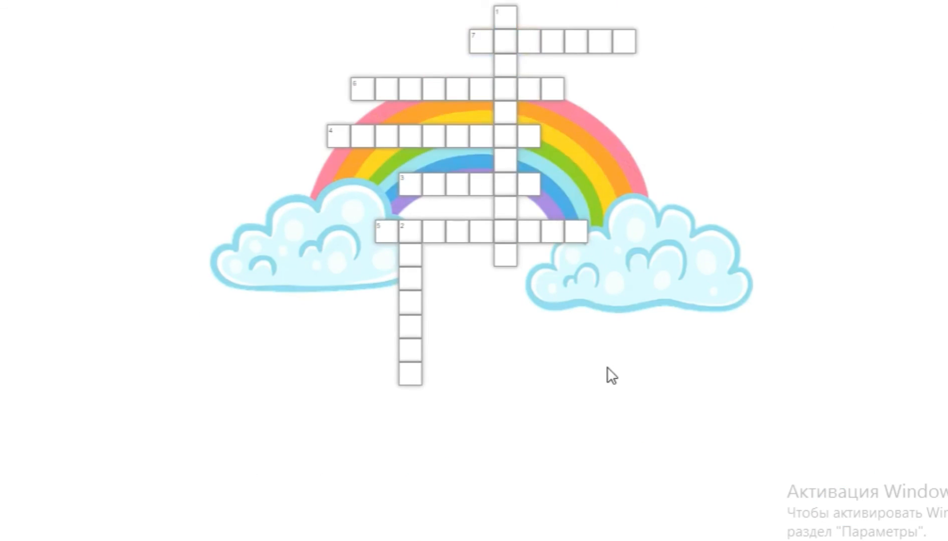
pyautogui.scroll(-3, 891, 345)
pyautogui.click(483, 348)
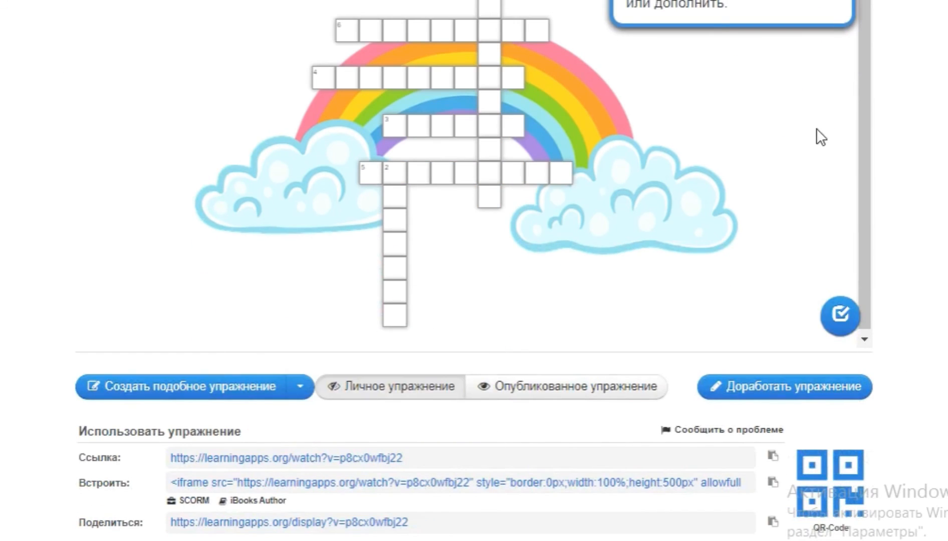
# Copy the exercise's share link and enlarge its QR code
pyautogui.scroll(5, 534, 277)
pyautogui.scroll(-5, 508, 277)
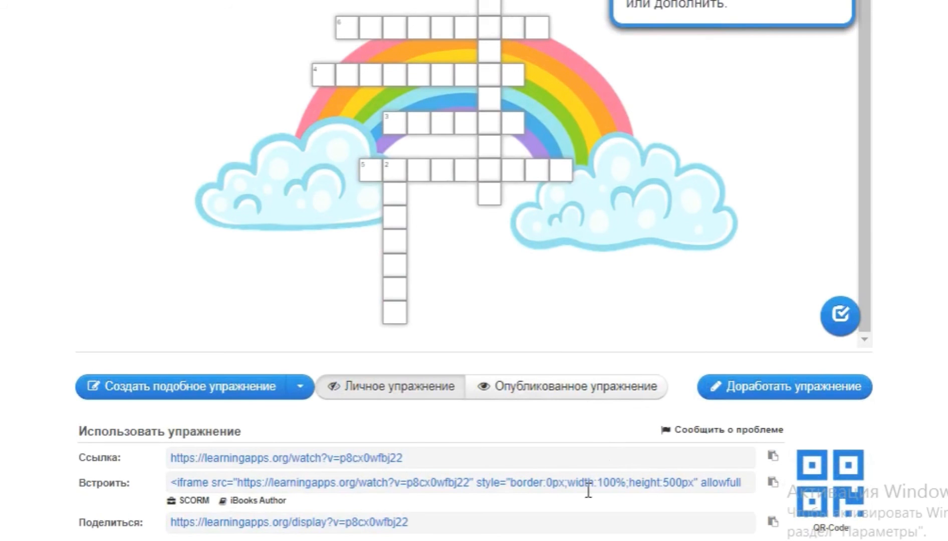
pyautogui.scroll(-1, 586, 491)
pyautogui.click(772, 495)
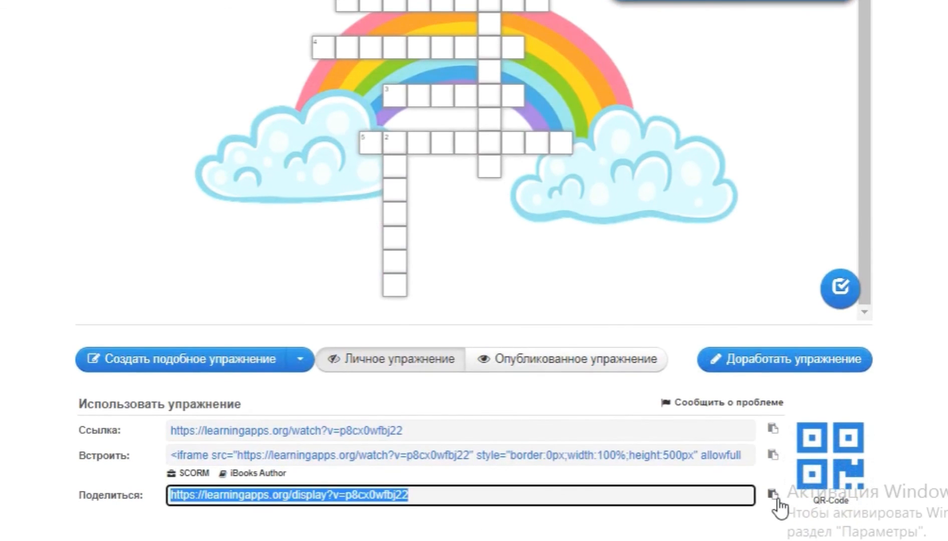
pyautogui.click(833, 482)
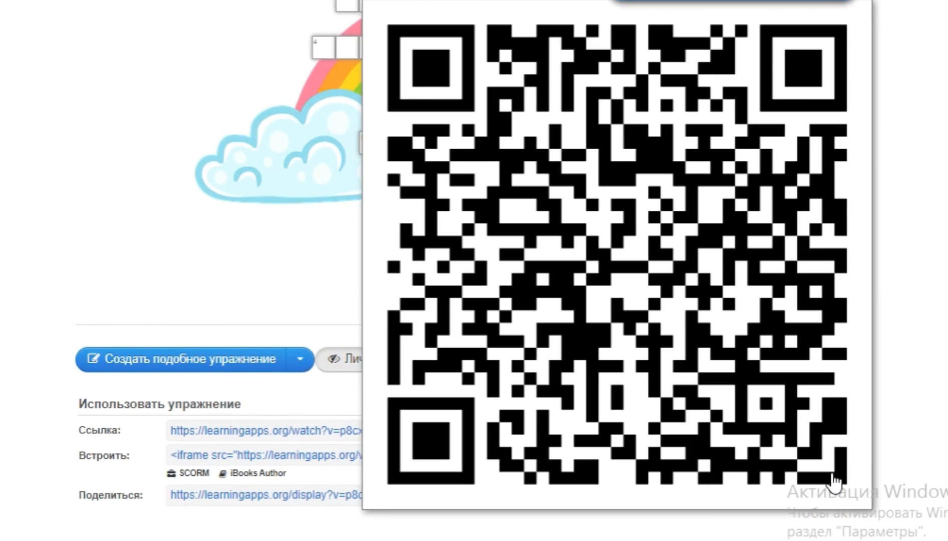